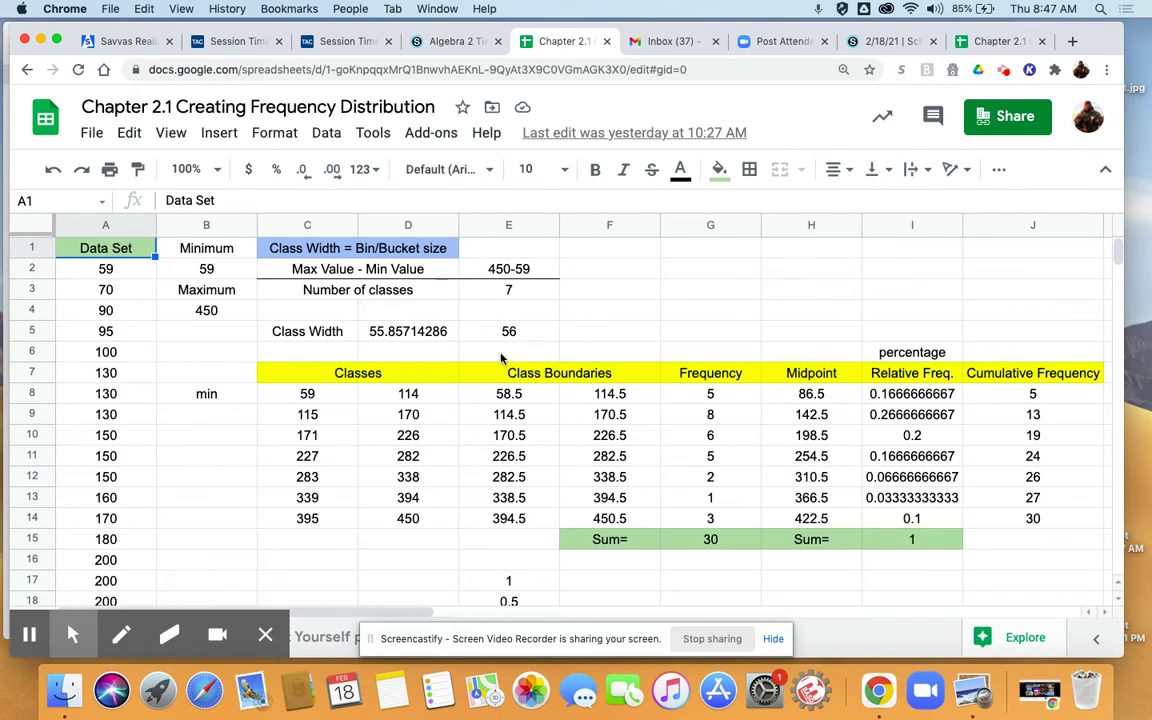
# In the Chapter 2.1 Example 3 Histogram spreadsheet, set the histogram's bucket size to 56.
pyautogui.click(980, 44)
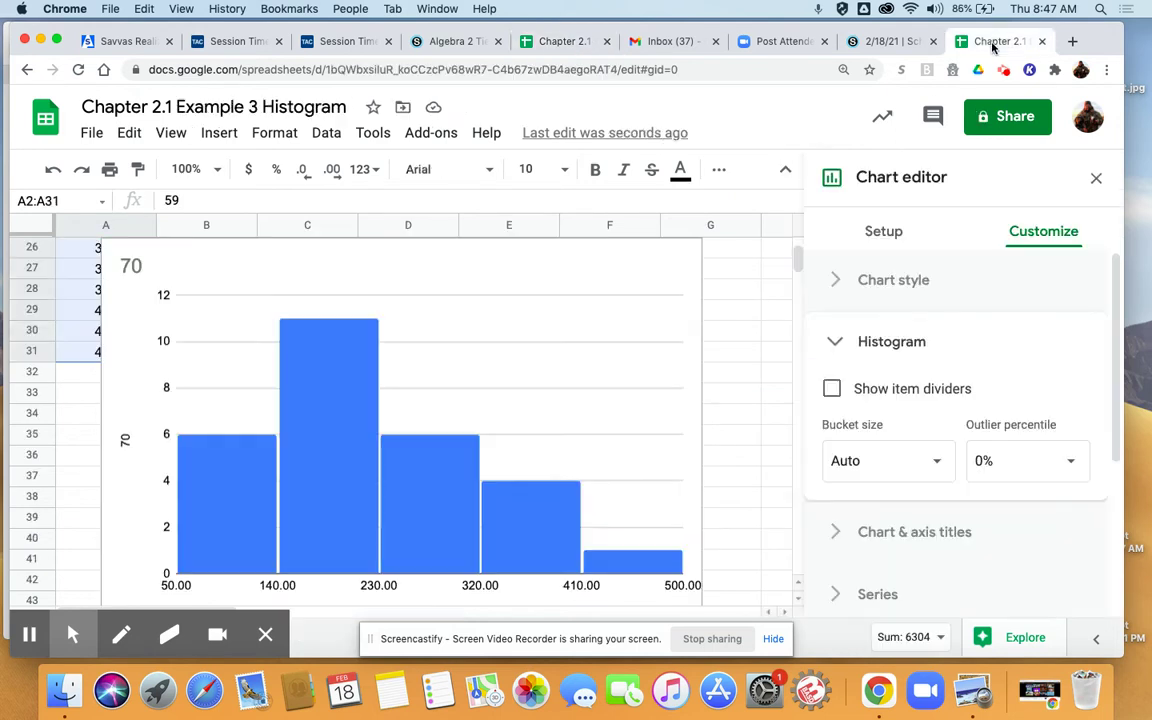
pyautogui.click(858, 460)
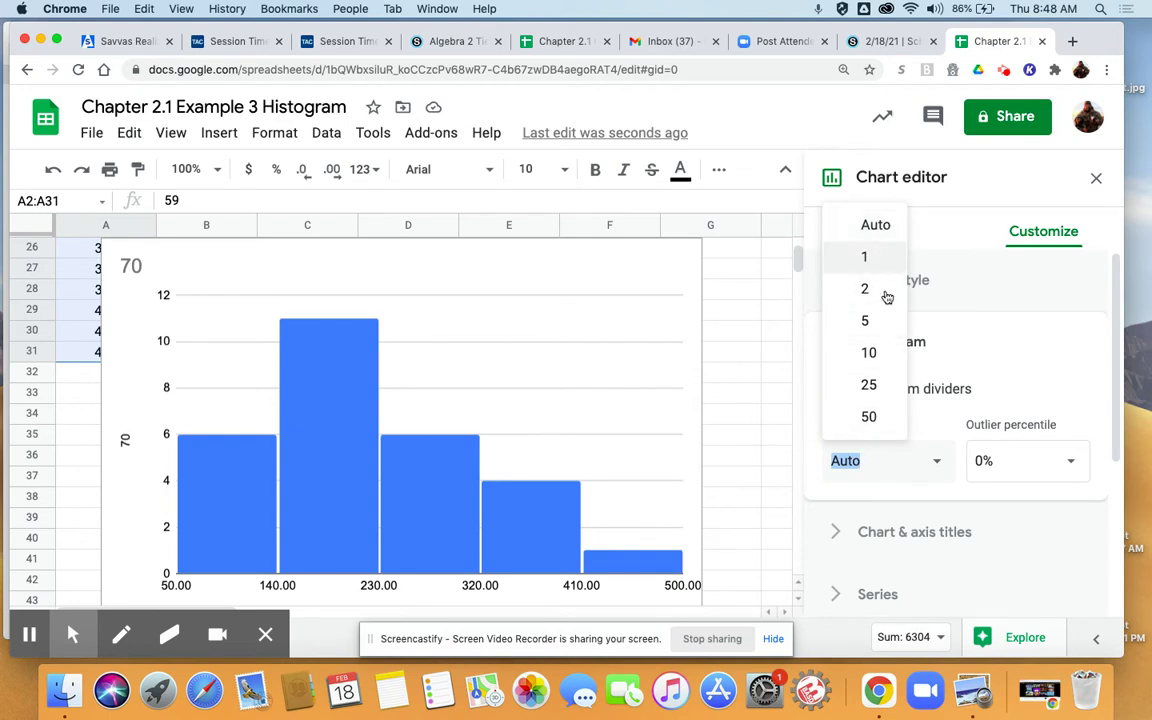
pyautogui.write('56')
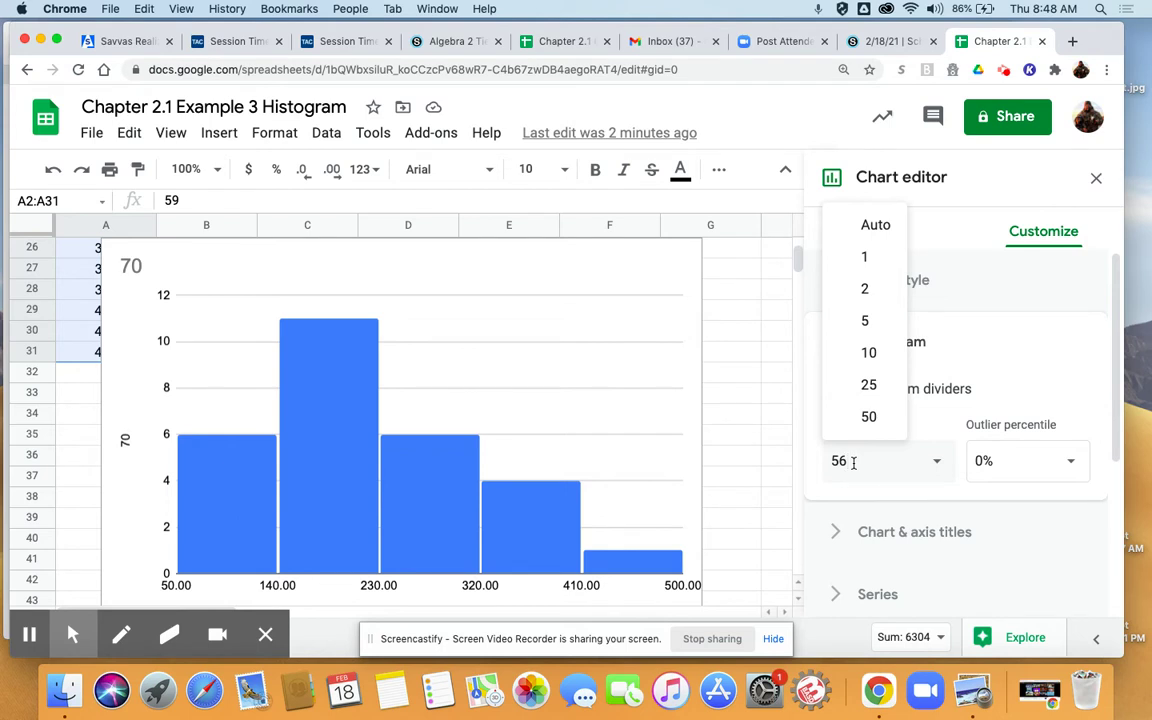
pyautogui.press('Return')
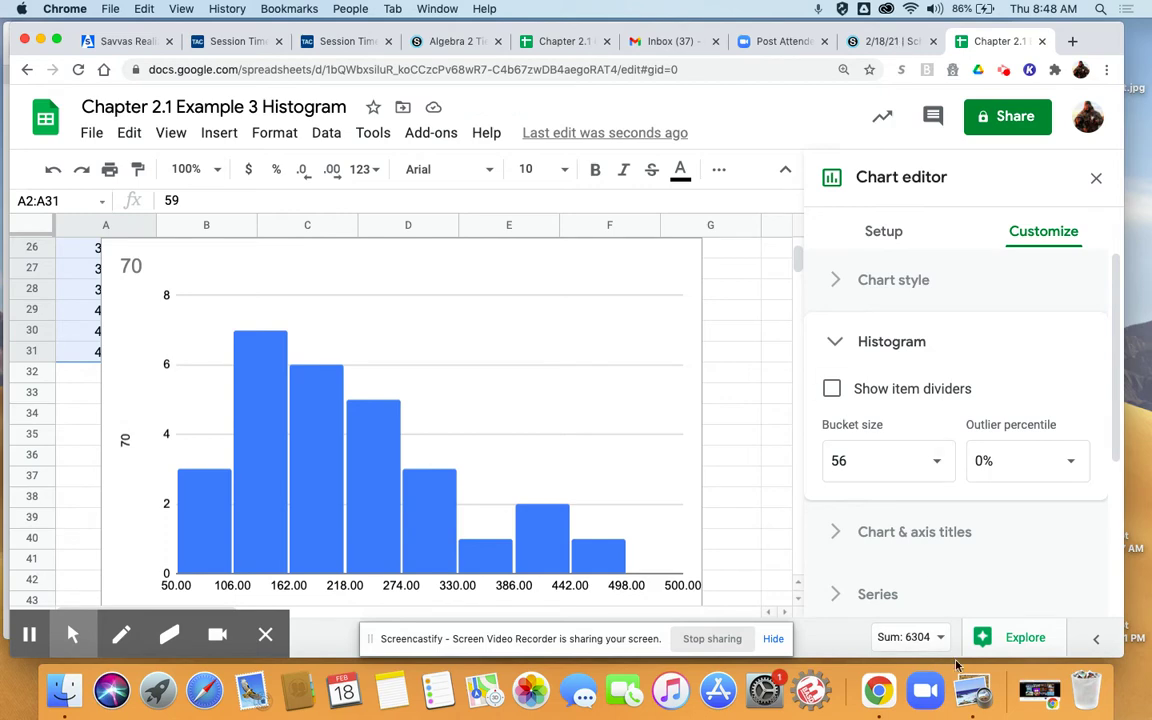
# Consult the textbook histograms in Preview, and set the chart's horizontal axis minimum to 58.5 and maximum to 450.5.
pyautogui.click(972, 690)
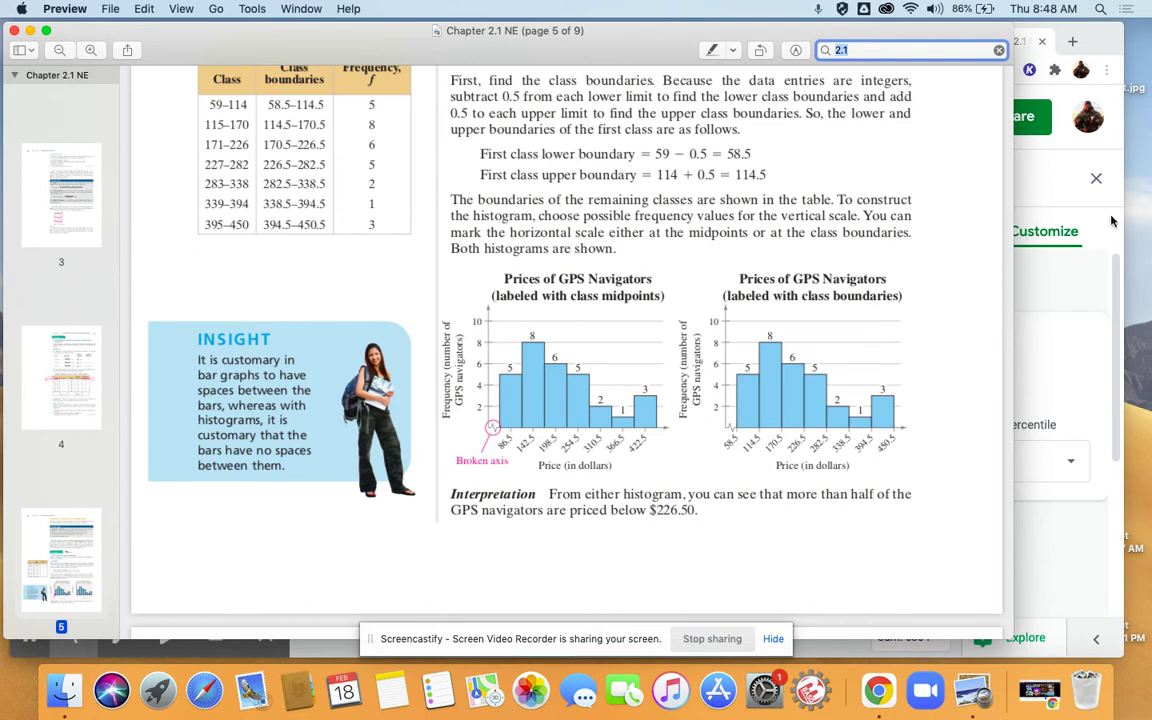
pyautogui.click(1105, 42)
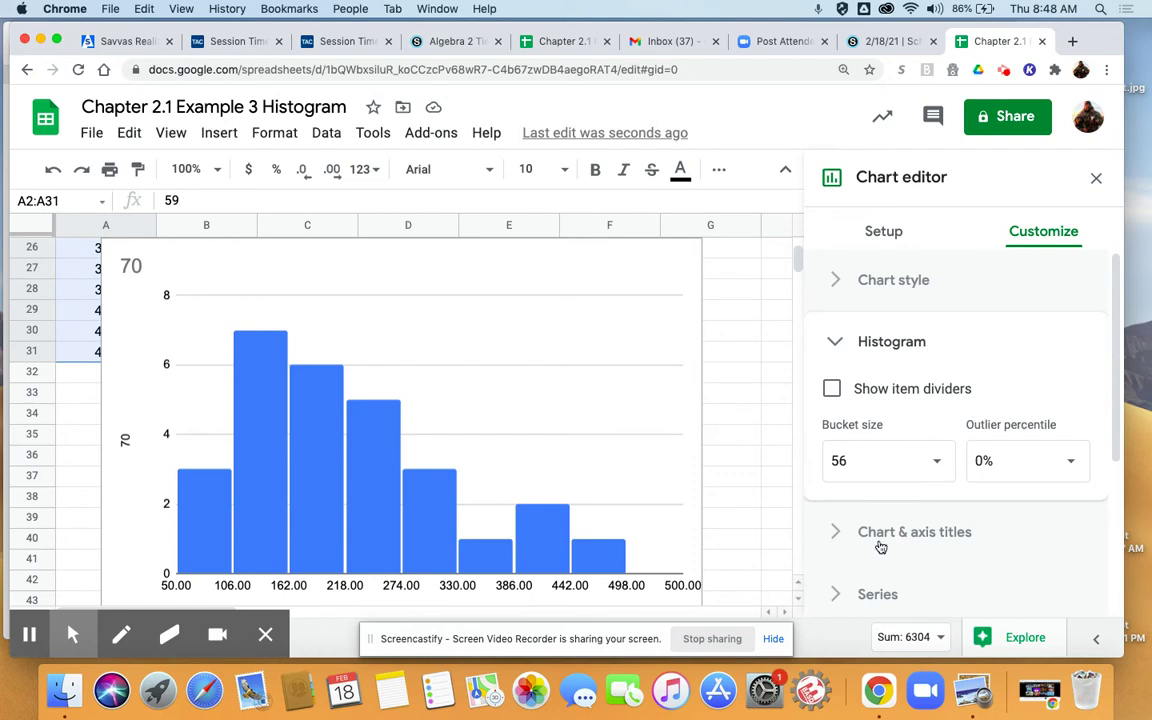
pyautogui.scroll(-2, 880, 548)
pyautogui.scroll(-5, 880, 548)
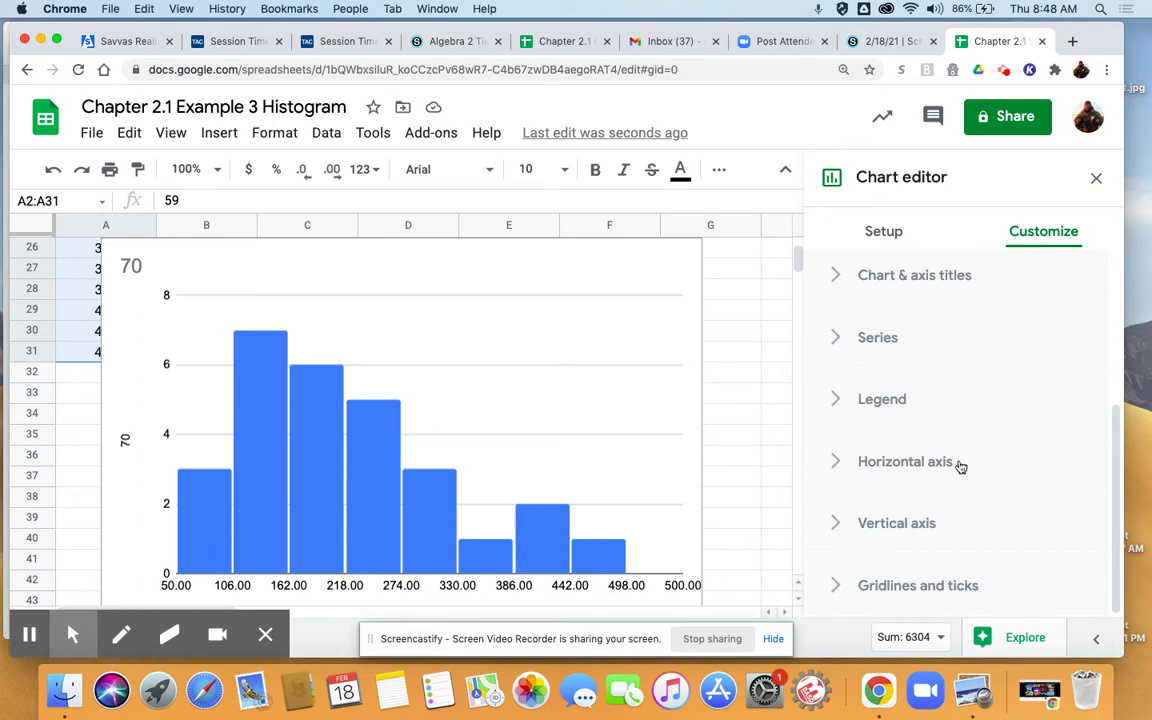
pyautogui.click(839, 463)
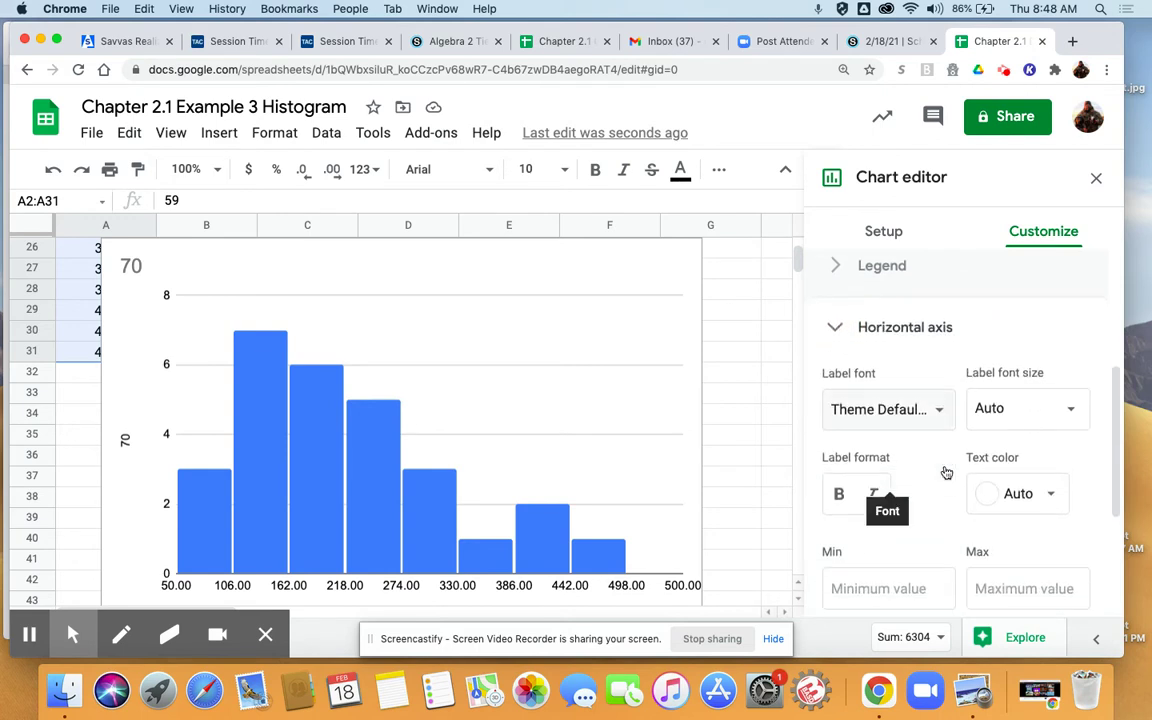
pyautogui.click(893, 544)
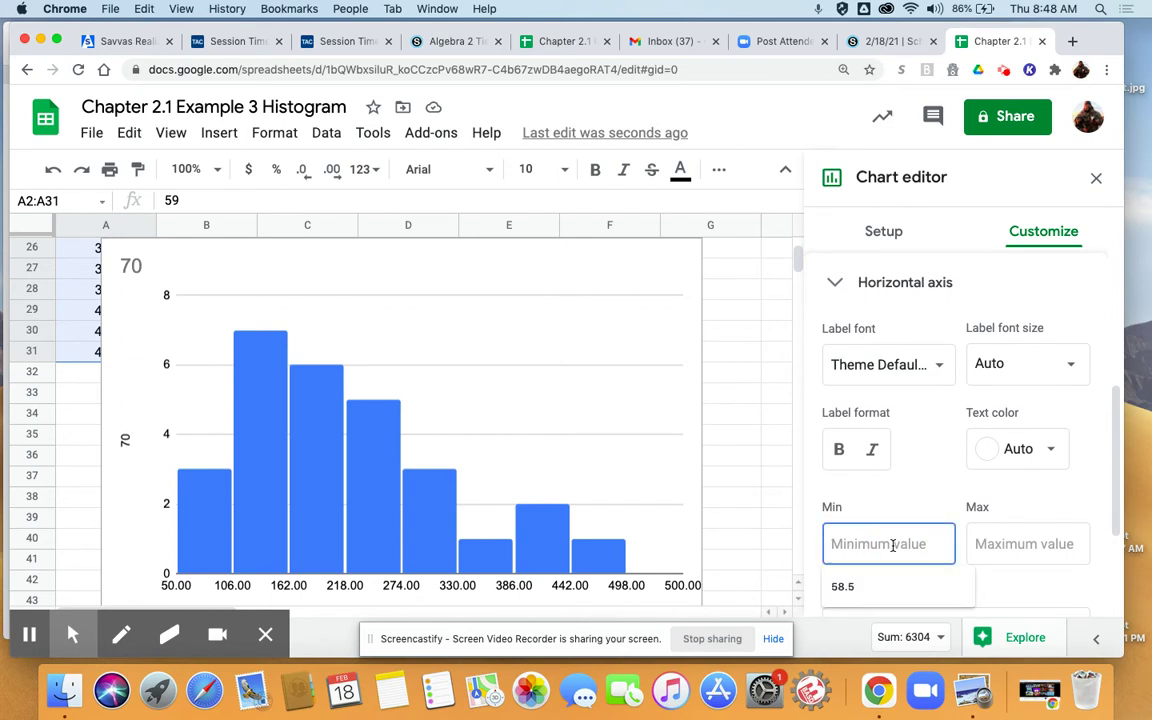
pyautogui.click(840, 588)
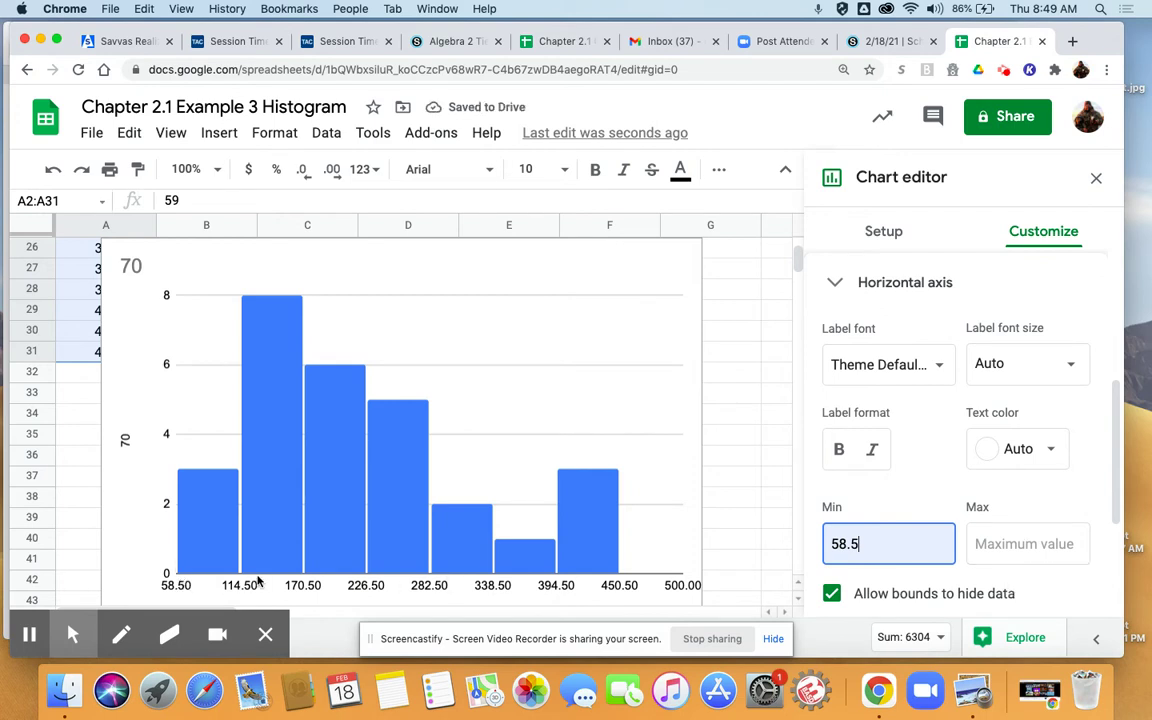
pyautogui.click(1014, 547)
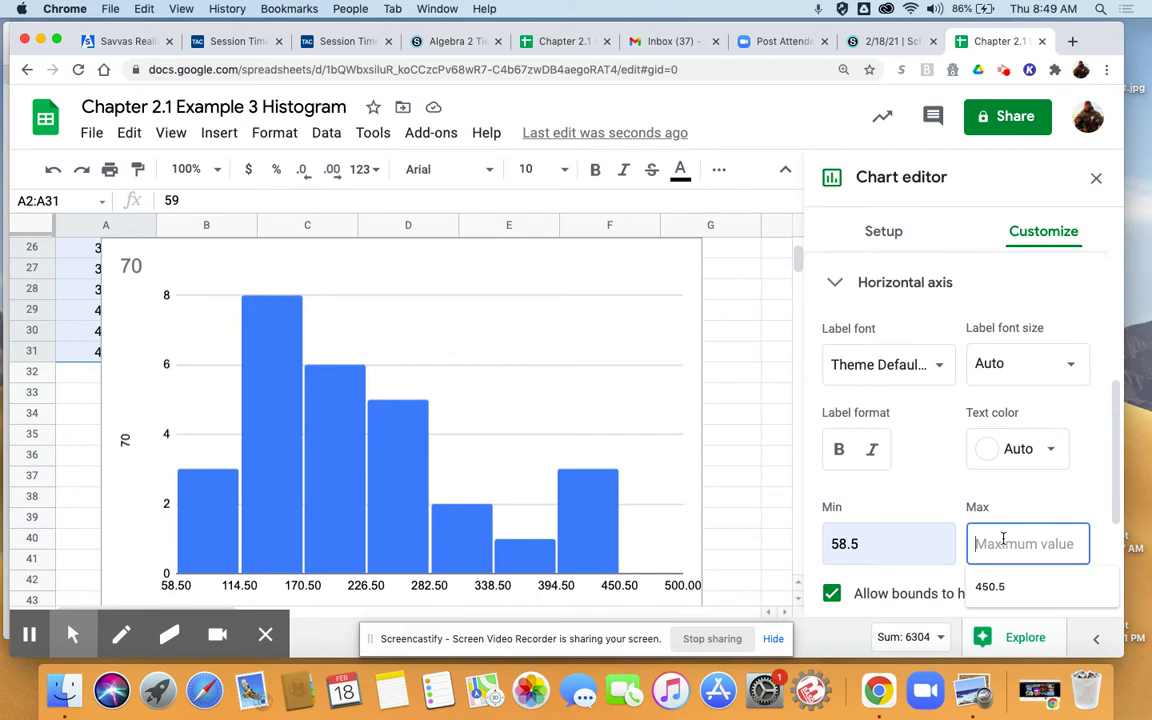
pyautogui.click(1000, 588)
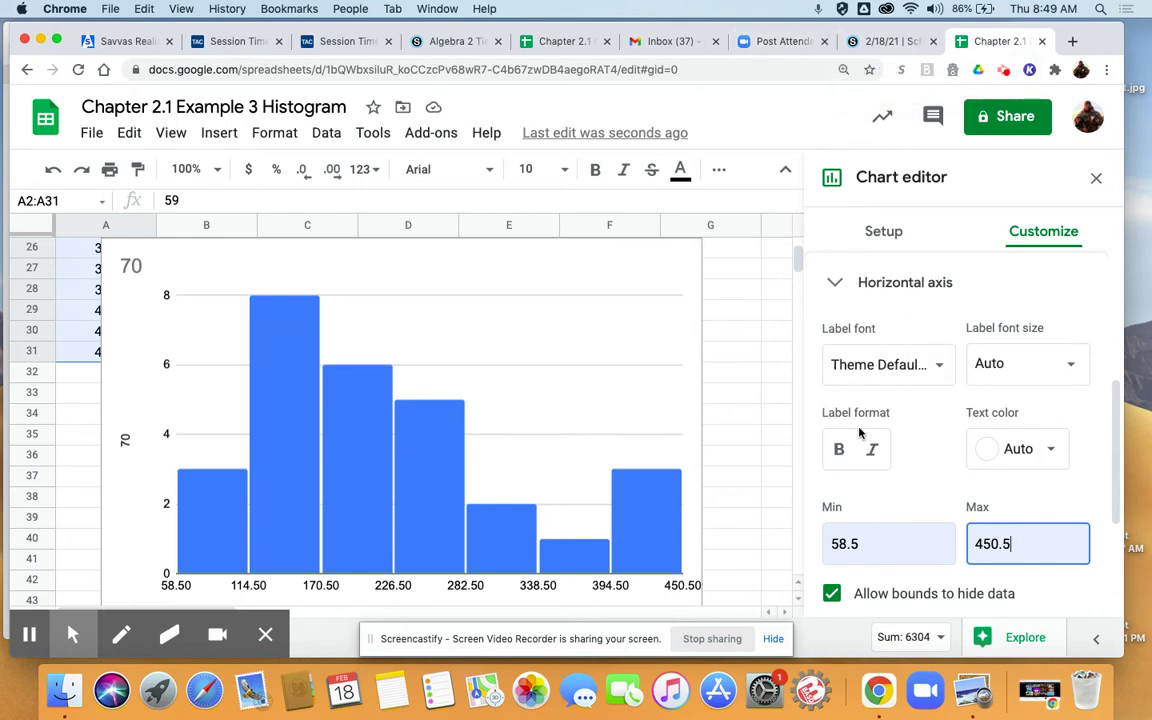
# Switch to the Chapter 2.1 NE document in Preview, review Example 1's data set description, and return to the histogram spreadsheet.
pyautogui.click(973, 691)
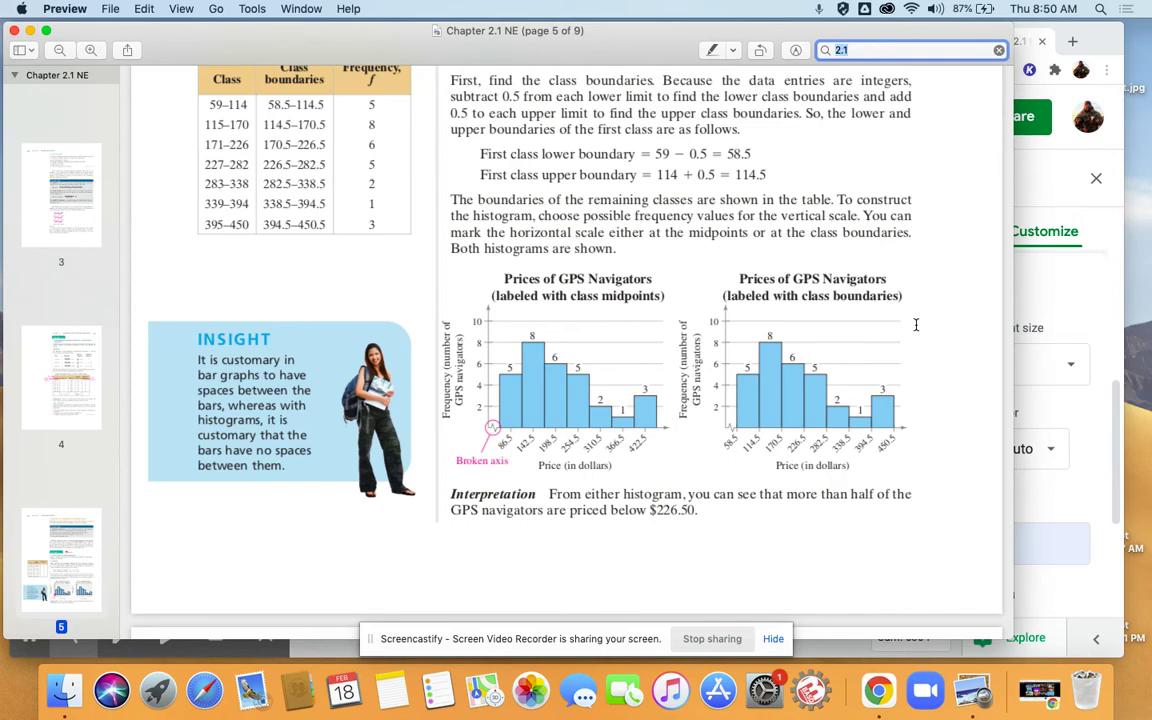
pyautogui.scroll(5, 916, 325)
pyautogui.scroll(20, 866, 303)
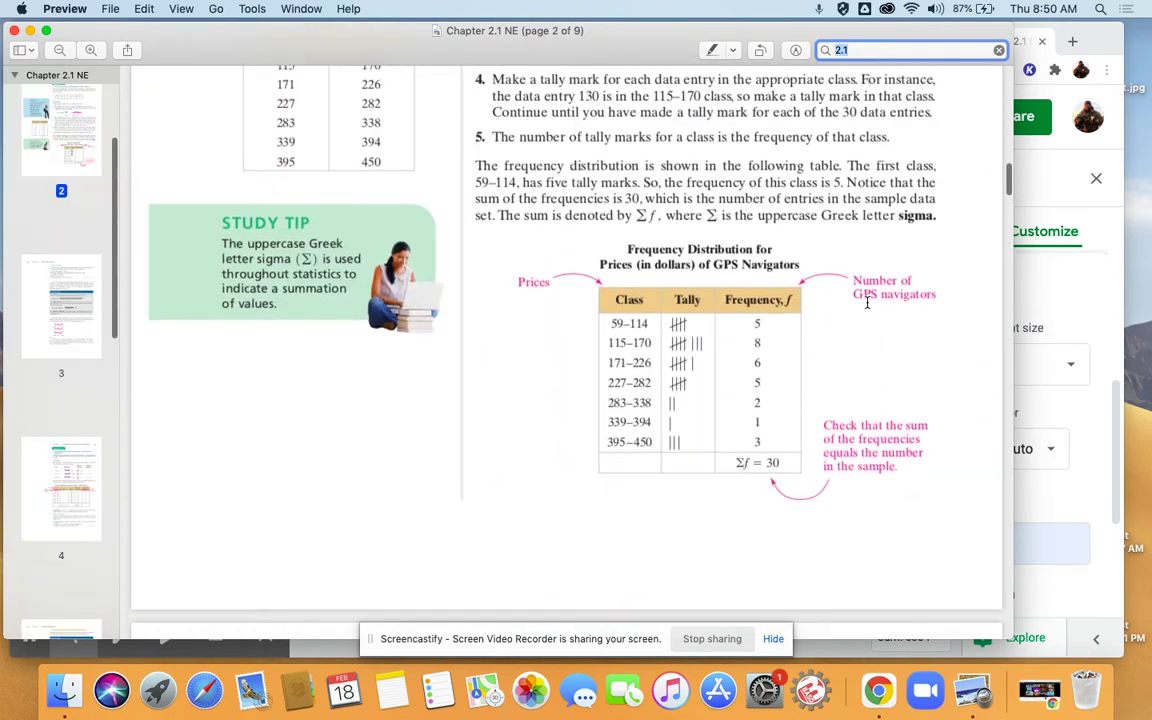
pyautogui.scroll(9, 866, 303)
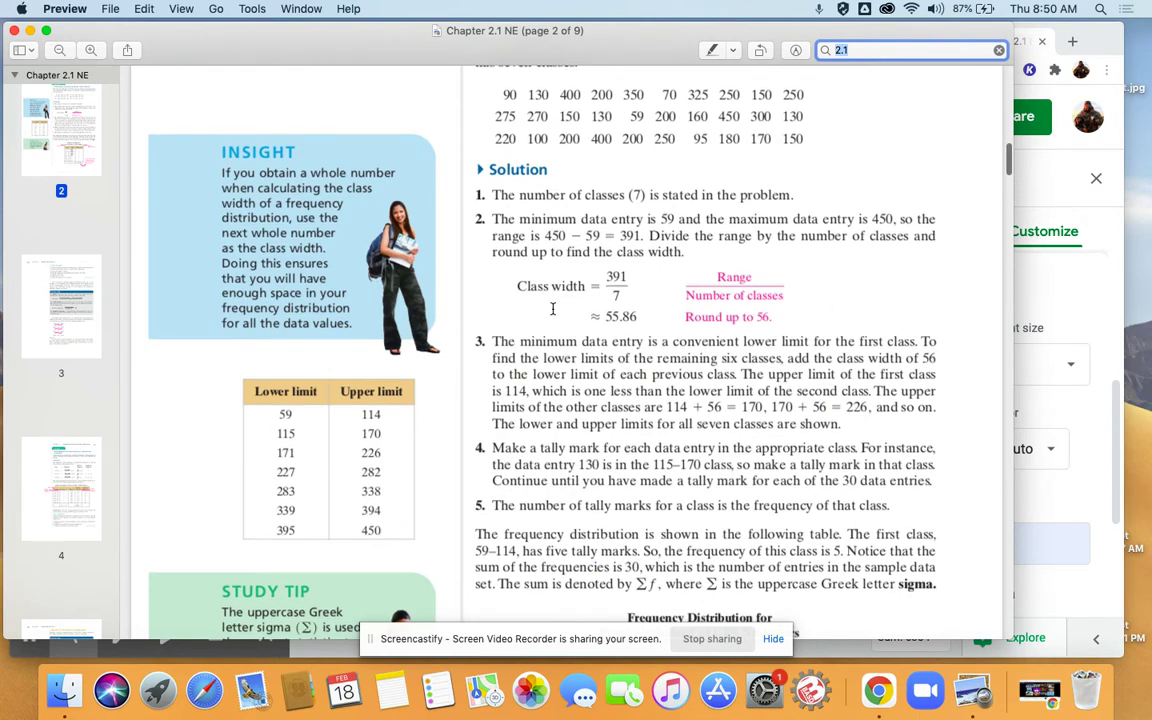
pyautogui.scroll(5, 686, 357)
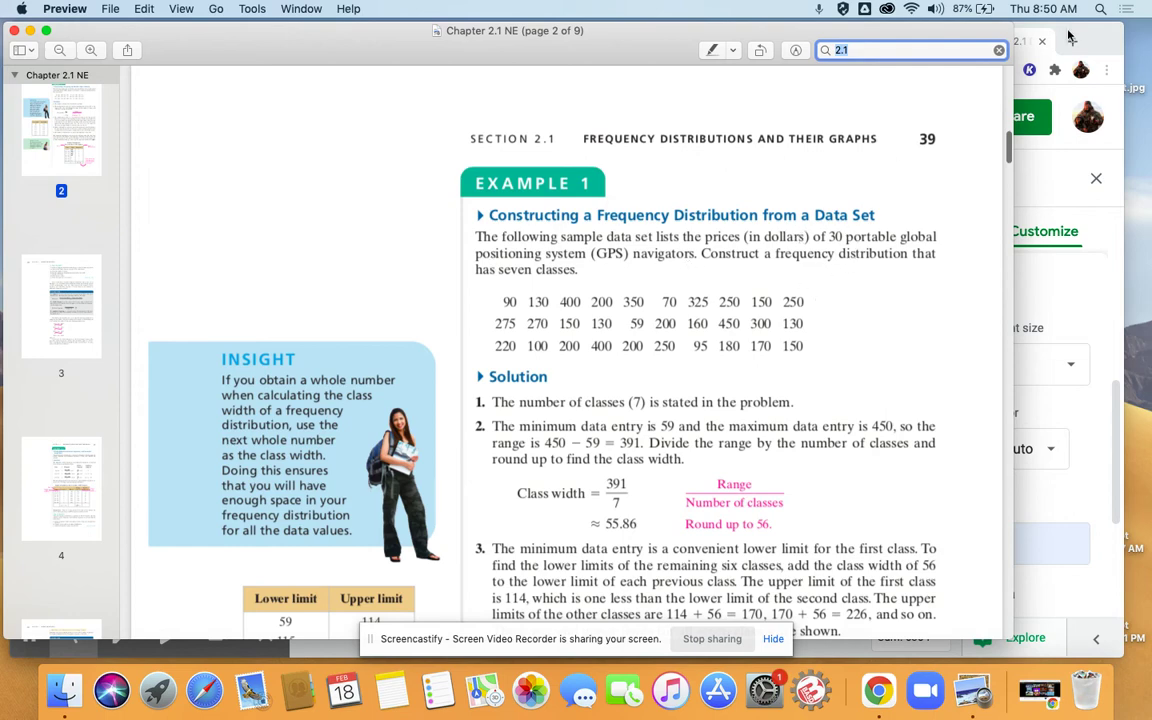
pyautogui.click(1093, 38)
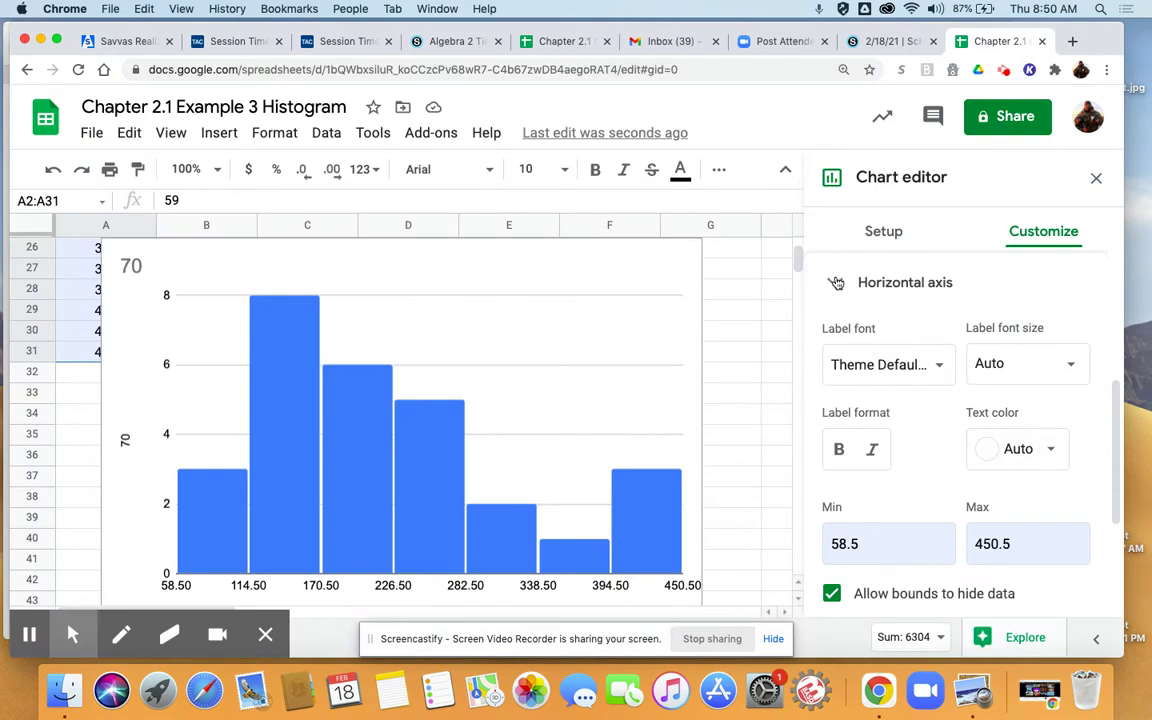
# Set the chart title to "Prices in dollars of Portable GPS Navigators", checking the wording against Example 1 in Preview.
pyautogui.click(862, 290)
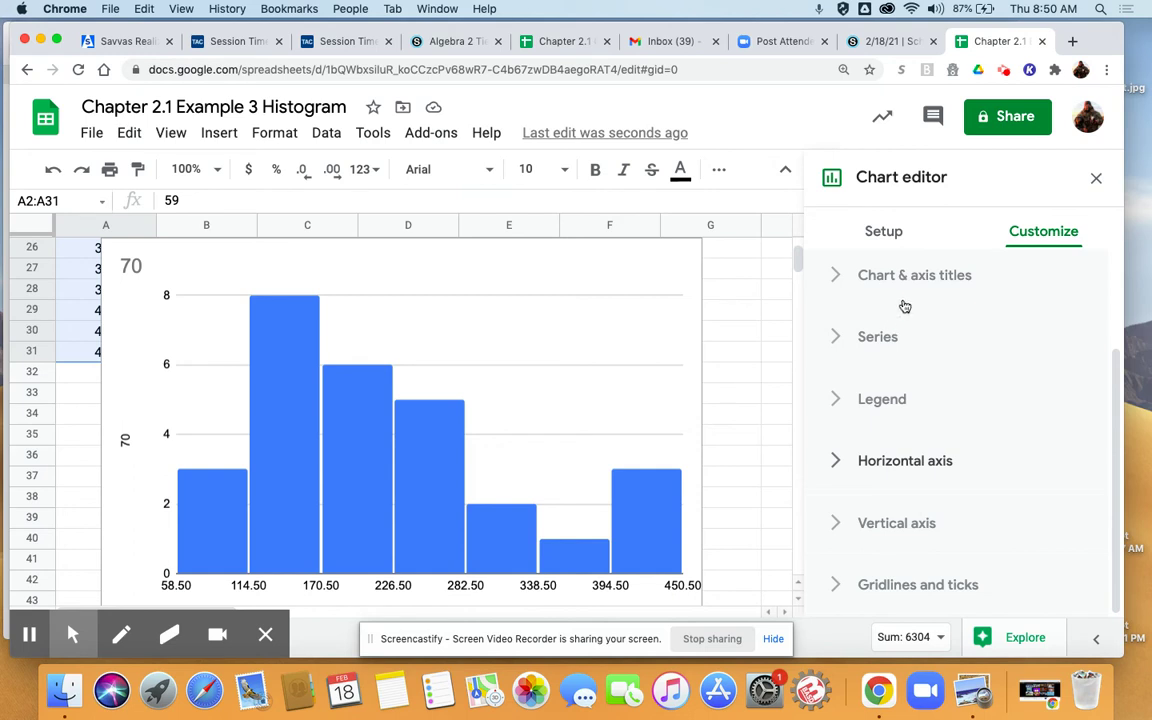
pyautogui.click(935, 278)
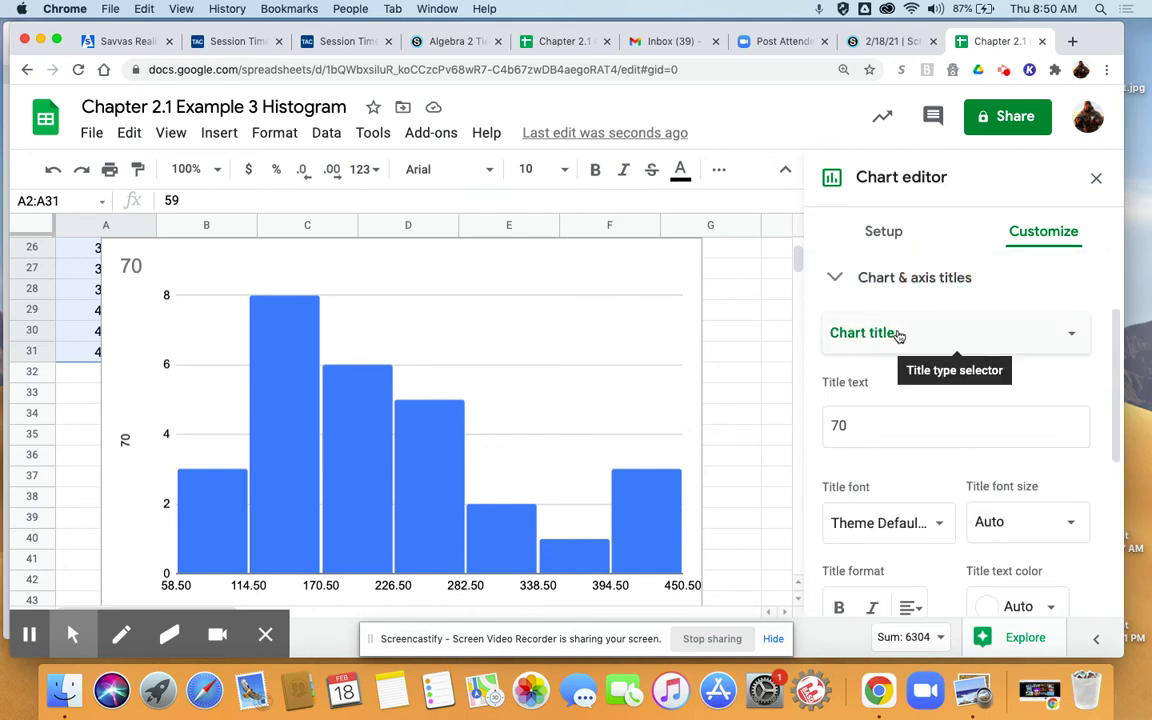
pyautogui.scroll(-2, 899, 383)
pyautogui.scroll(3, 900, 380)
pyautogui.click(893, 360)
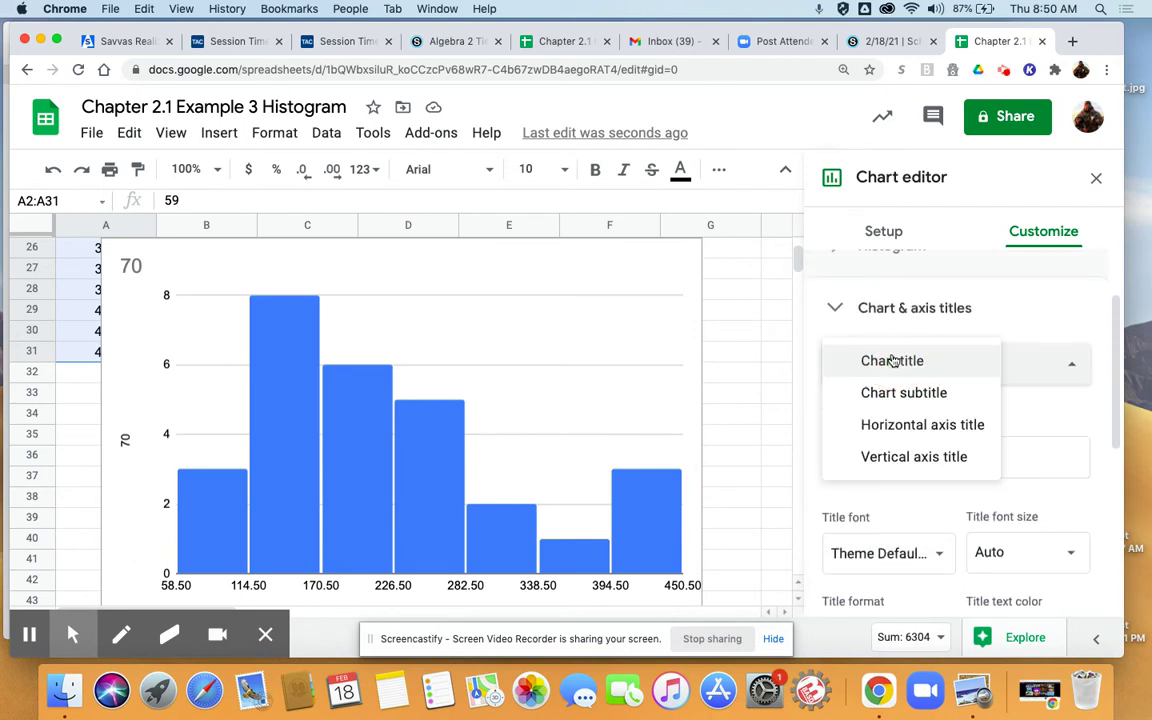
pyautogui.click(893, 361)
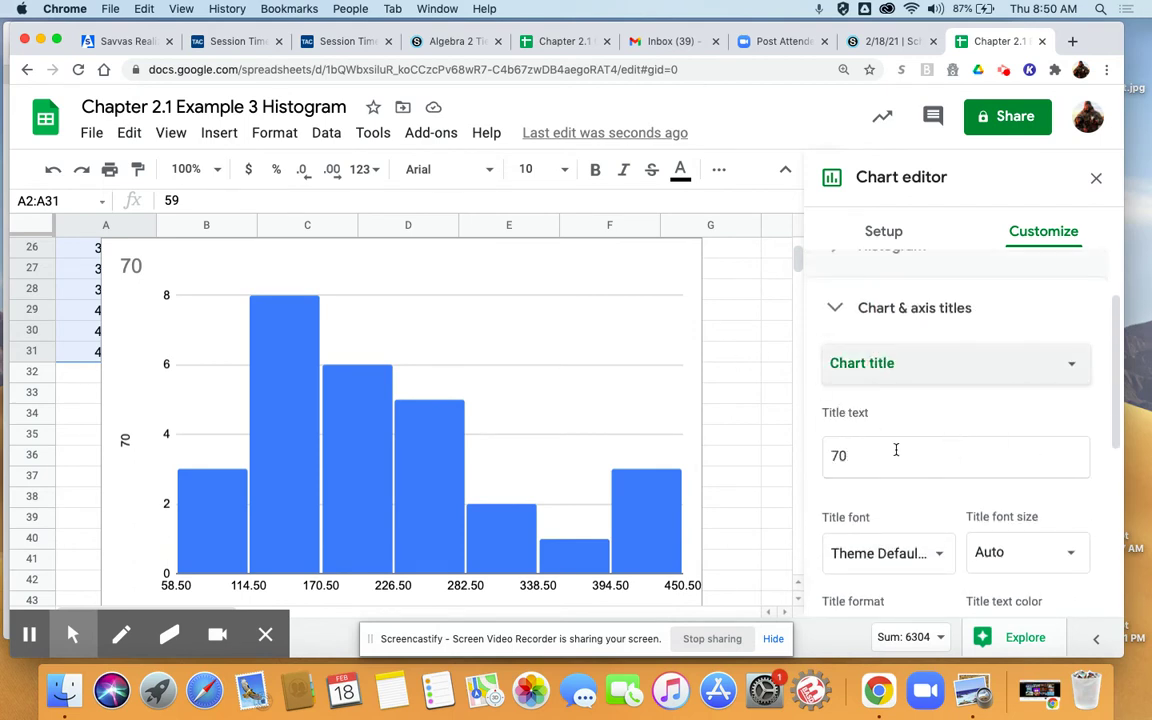
pyautogui.click(860, 458)
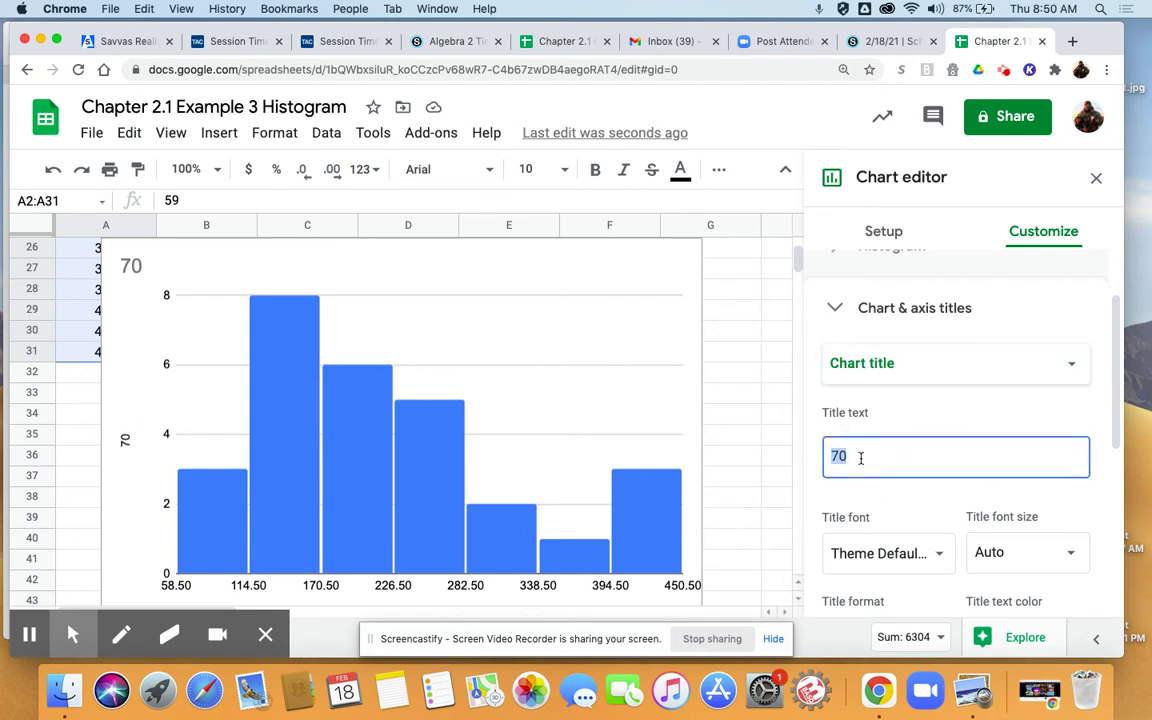
pyautogui.click(969, 694)
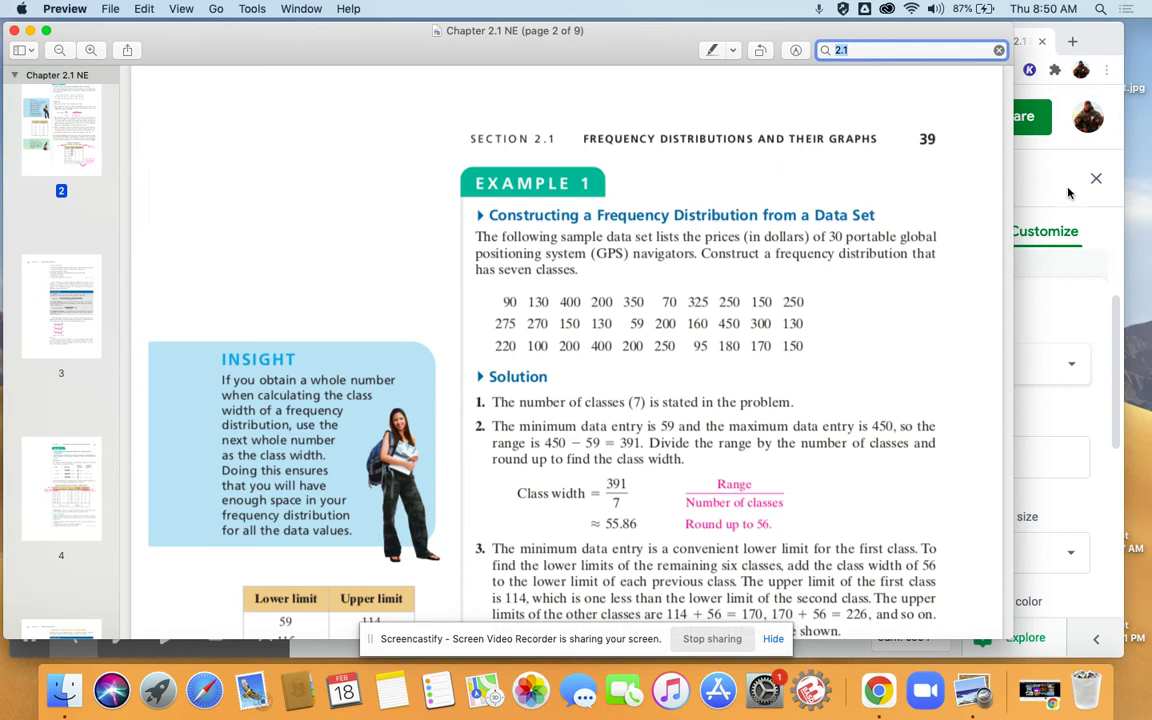
pyautogui.click(1113, 142)
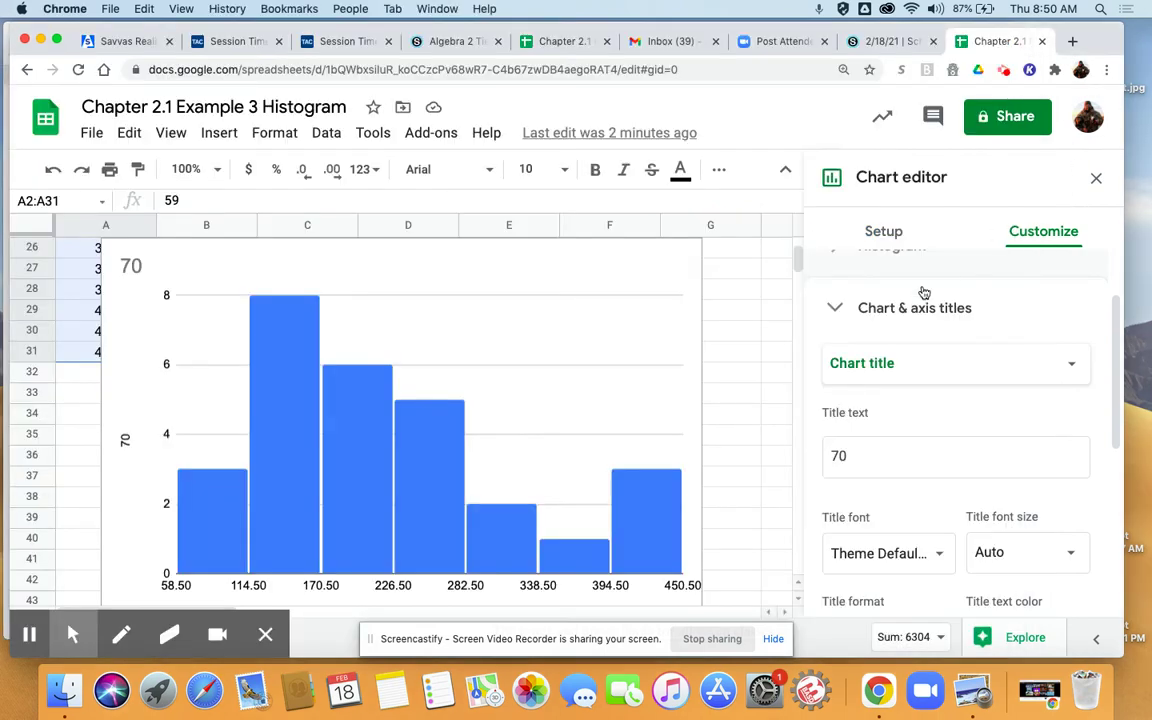
pyautogui.click(868, 456)
pyautogui.write('Prices in doll')
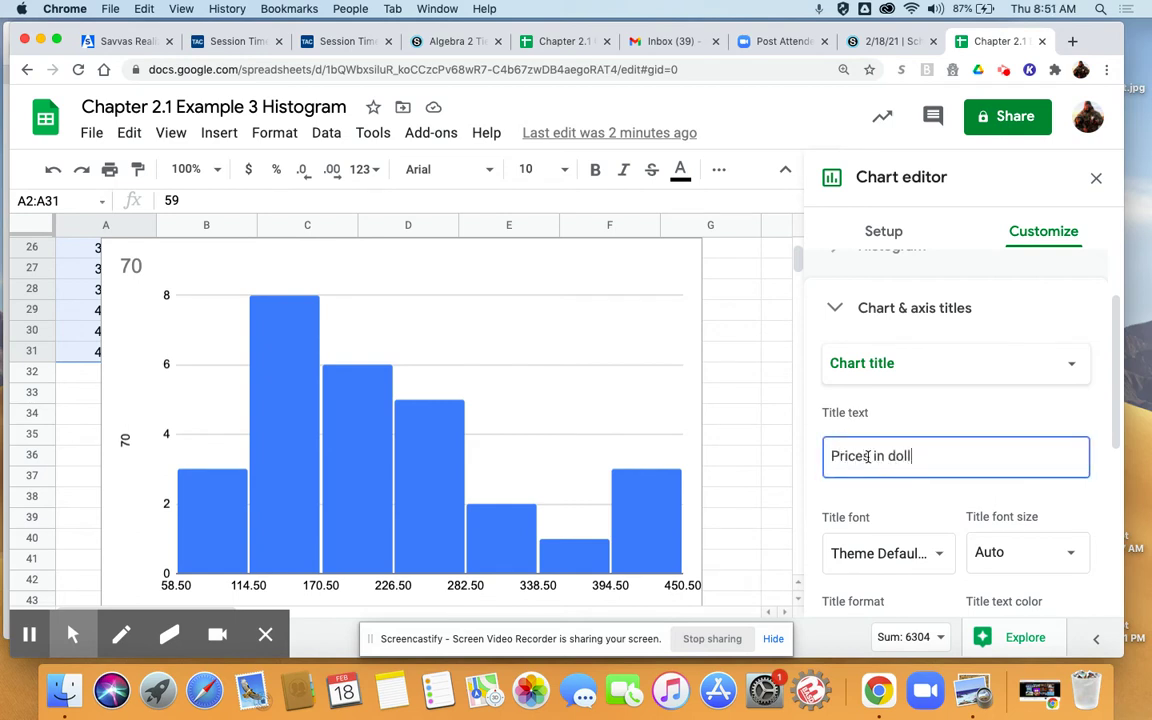
pyautogui.write('ars of Protab')
pyautogui.write('able GP')
pyautogui.write('S N')
pyautogui.write('avigators')
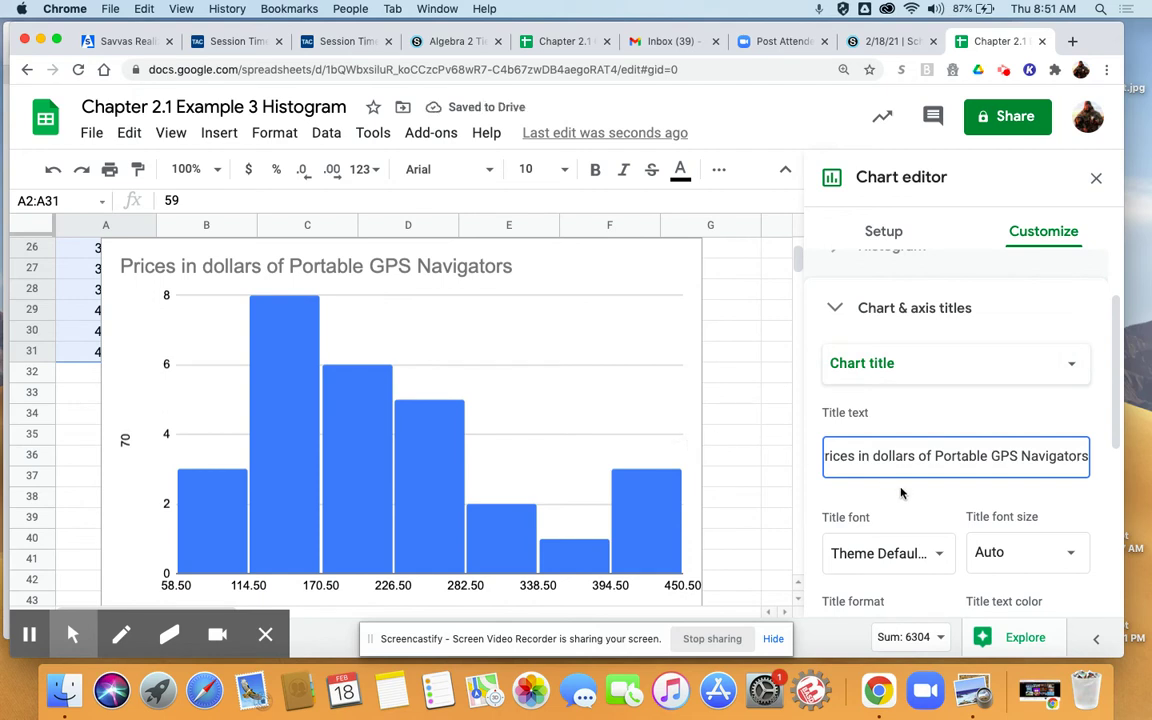
# Format the chart title as centered, bold and black.
pyautogui.scroll(-2, 958, 516)
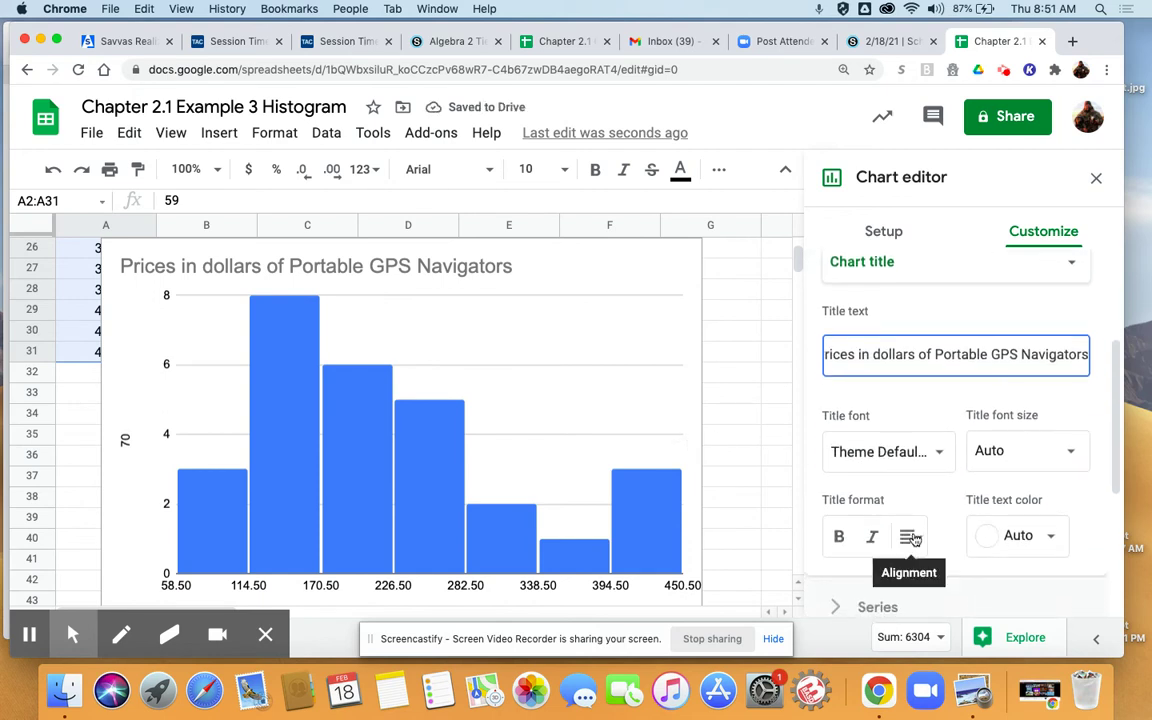
pyautogui.click(912, 537)
pyautogui.click(940, 578)
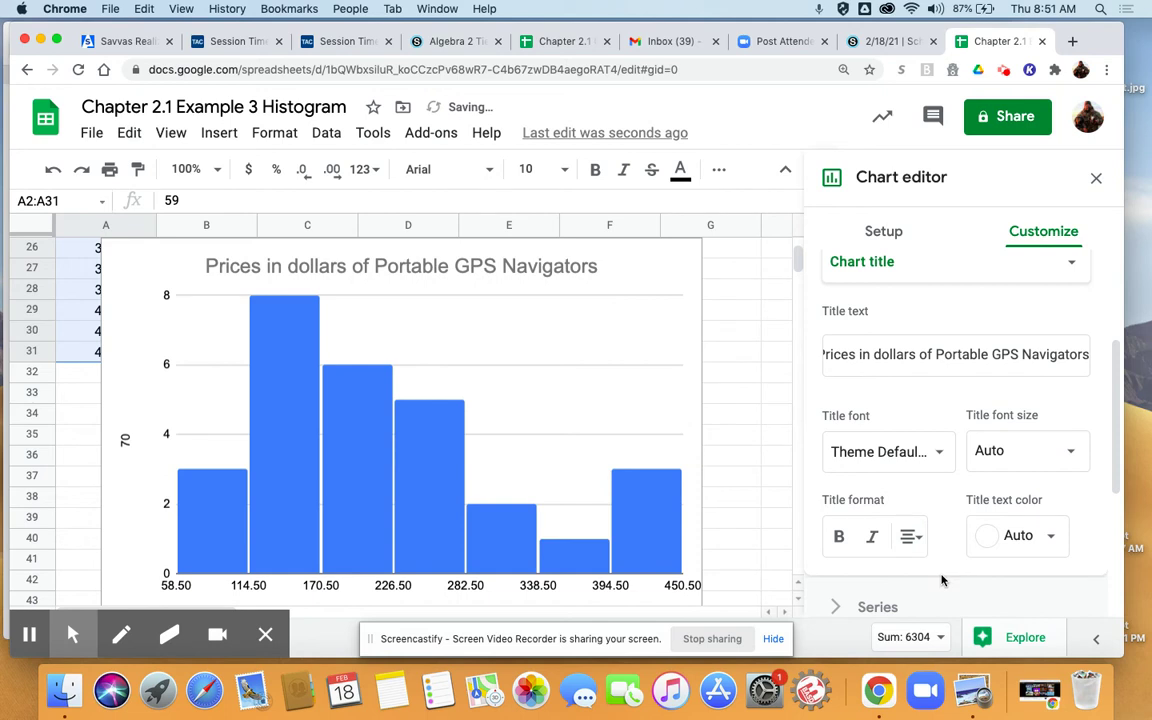
pyautogui.click(840, 538)
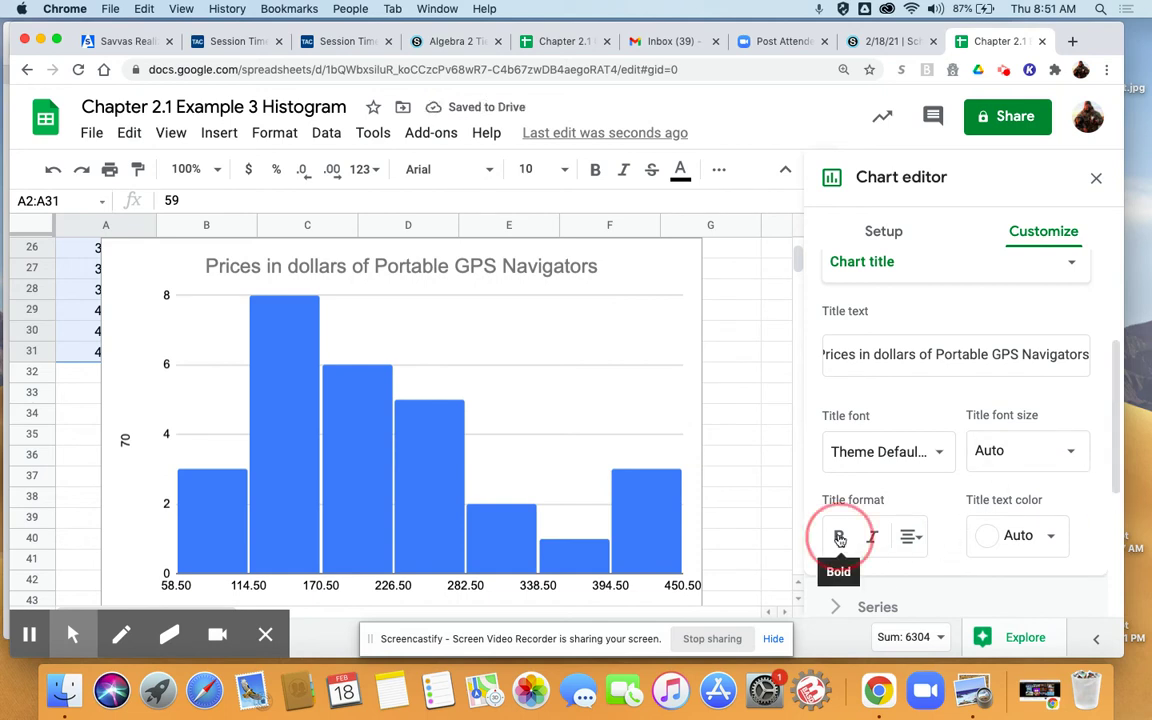
pyautogui.click(1055, 535)
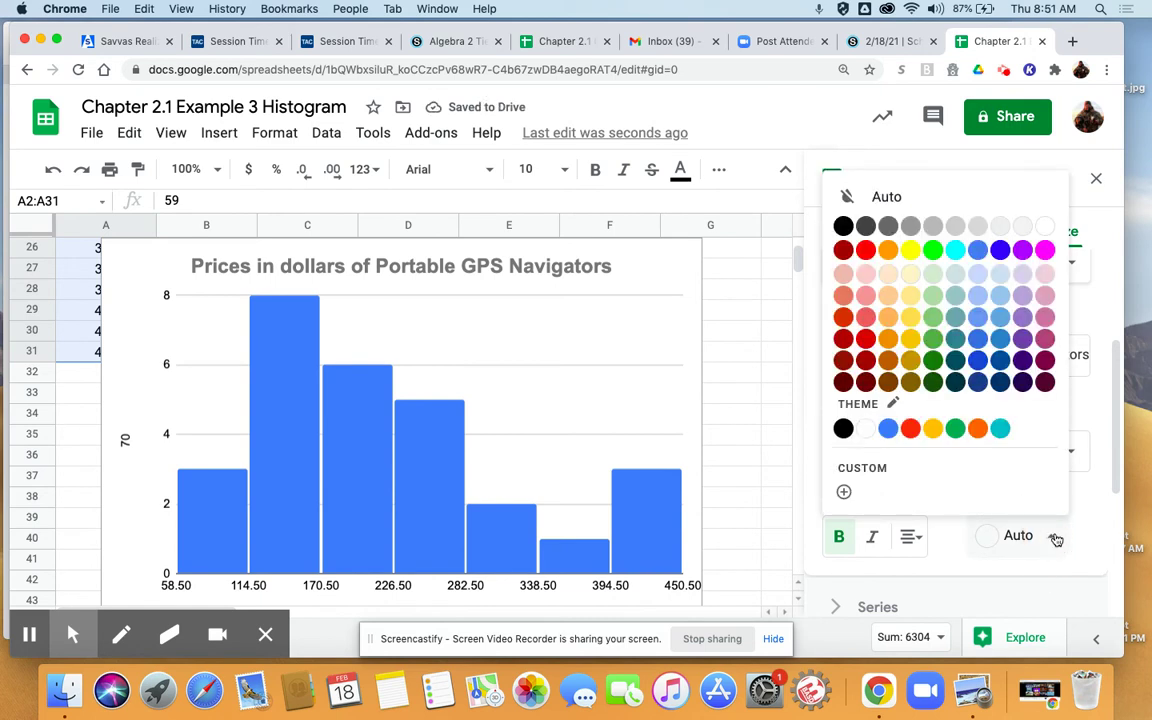
pyautogui.click(845, 226)
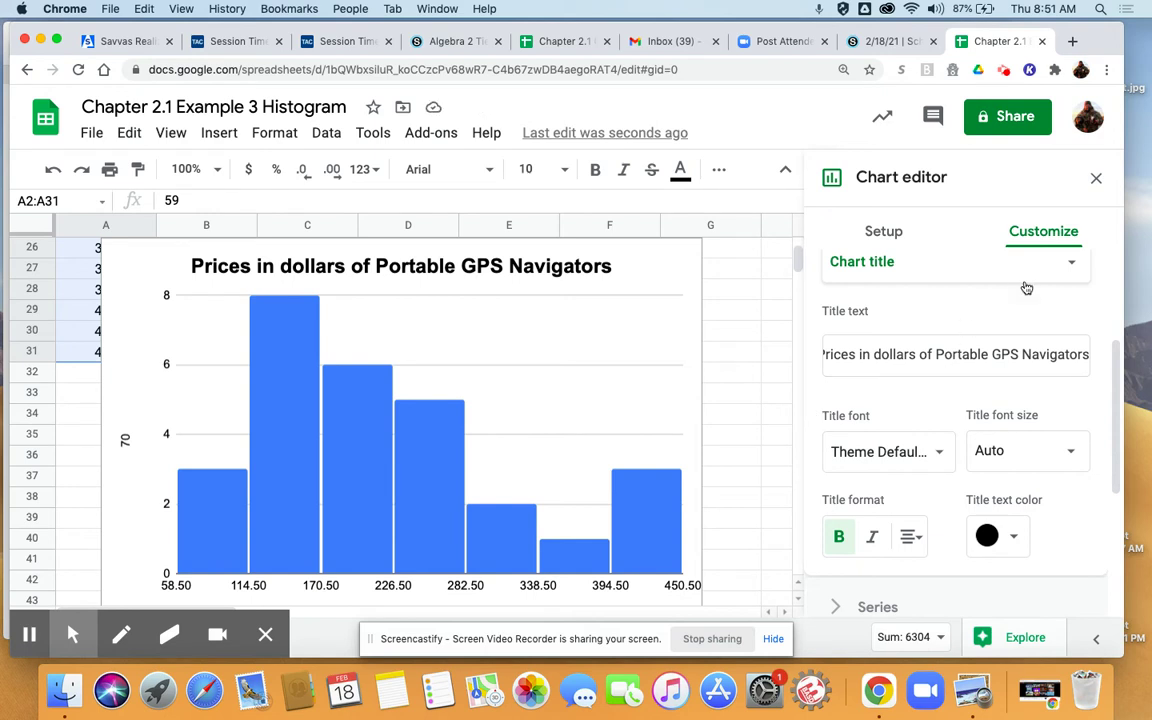
# Add the horizontal axis title "Prices in Dollars" to the histogram.
pyautogui.click(1067, 275)
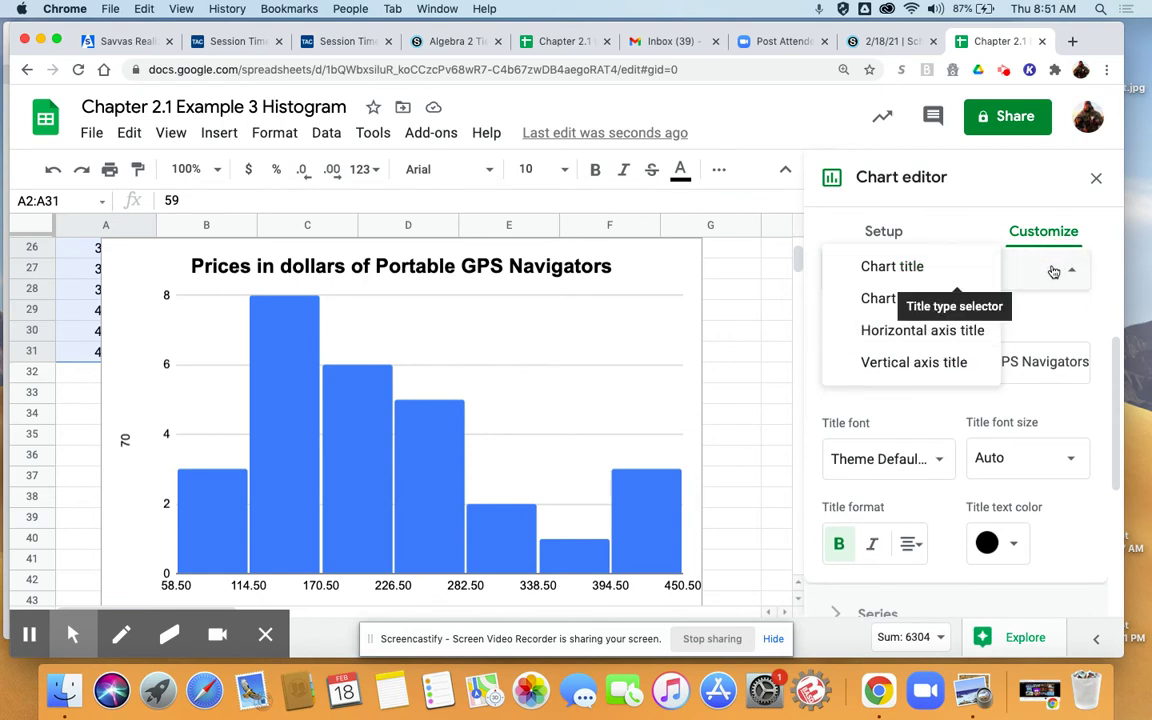
pyautogui.click(1053, 271)
pyautogui.click(1052, 268)
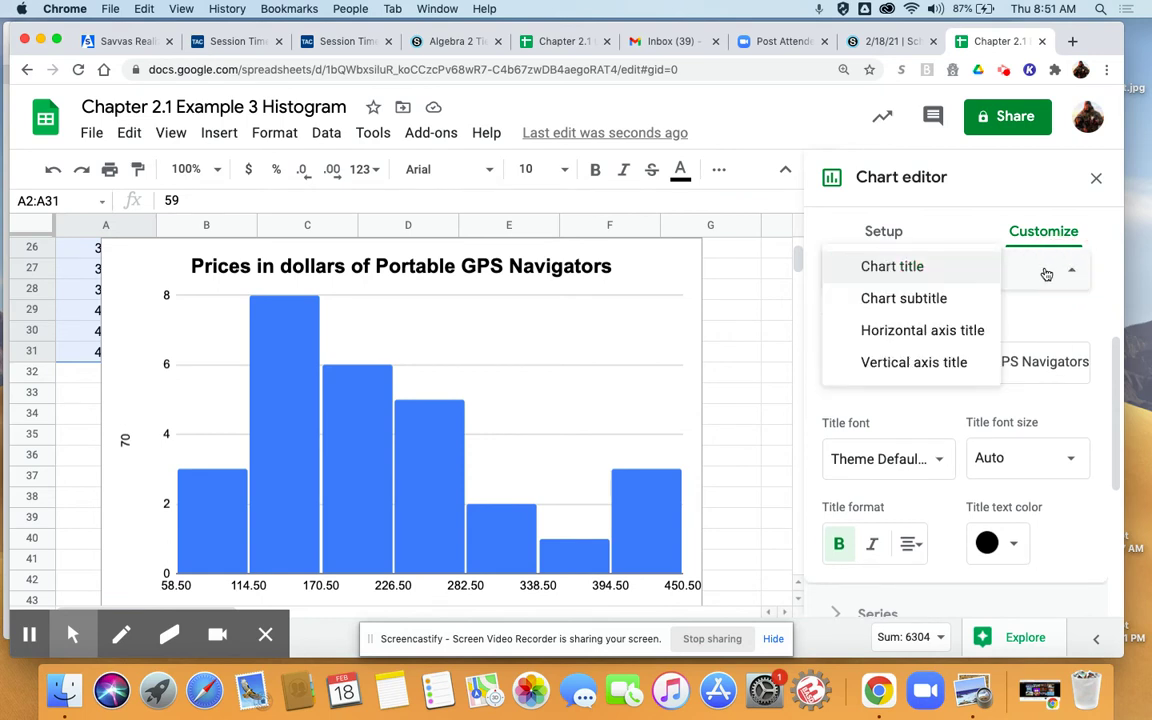
pyautogui.click(937, 332)
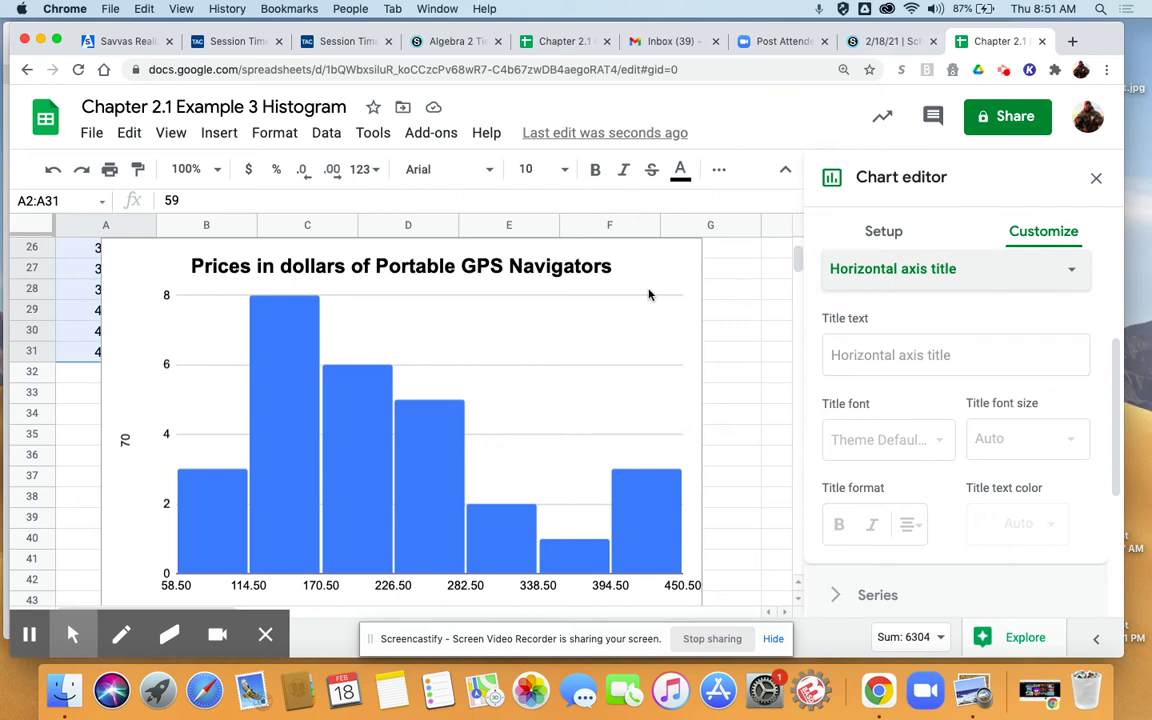
pyautogui.click(922, 351)
pyautogui.write('Prices in Dollars')
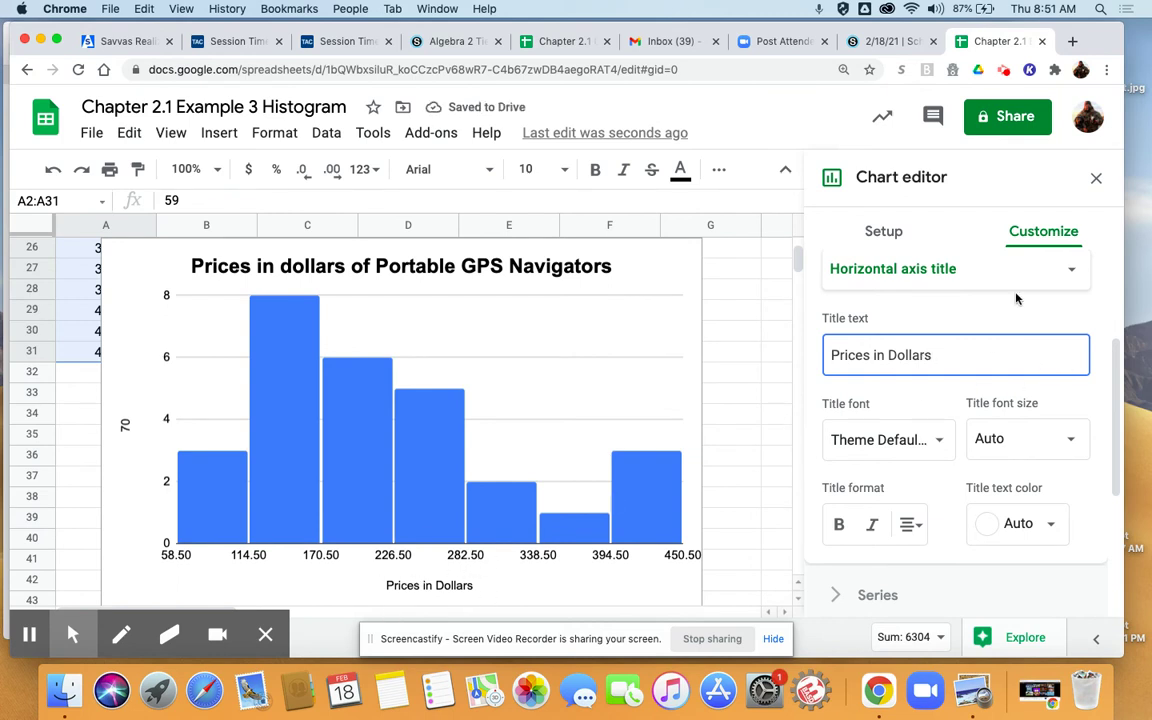
# Replace the histogram's vertical axis title with "Frequency".
pyautogui.click(1070, 270)
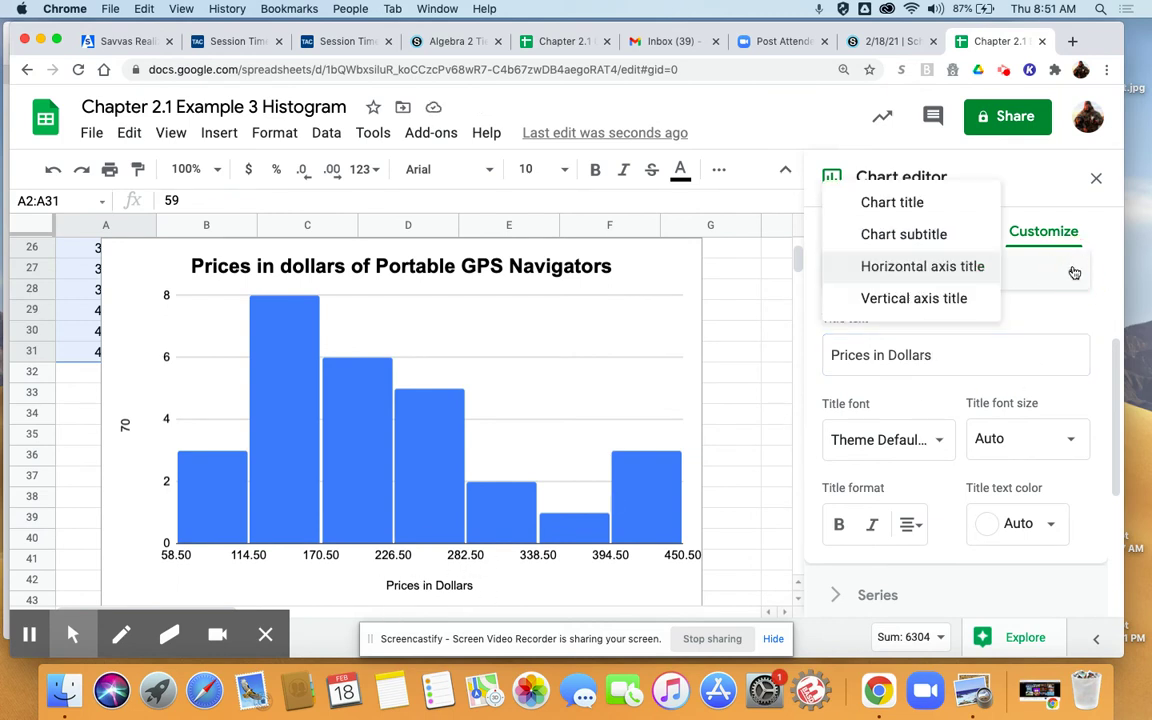
pyautogui.click(932, 300)
pyautogui.click(847, 356)
pyautogui.moveTo(847, 356); pyautogui.dragTo(828, 355)
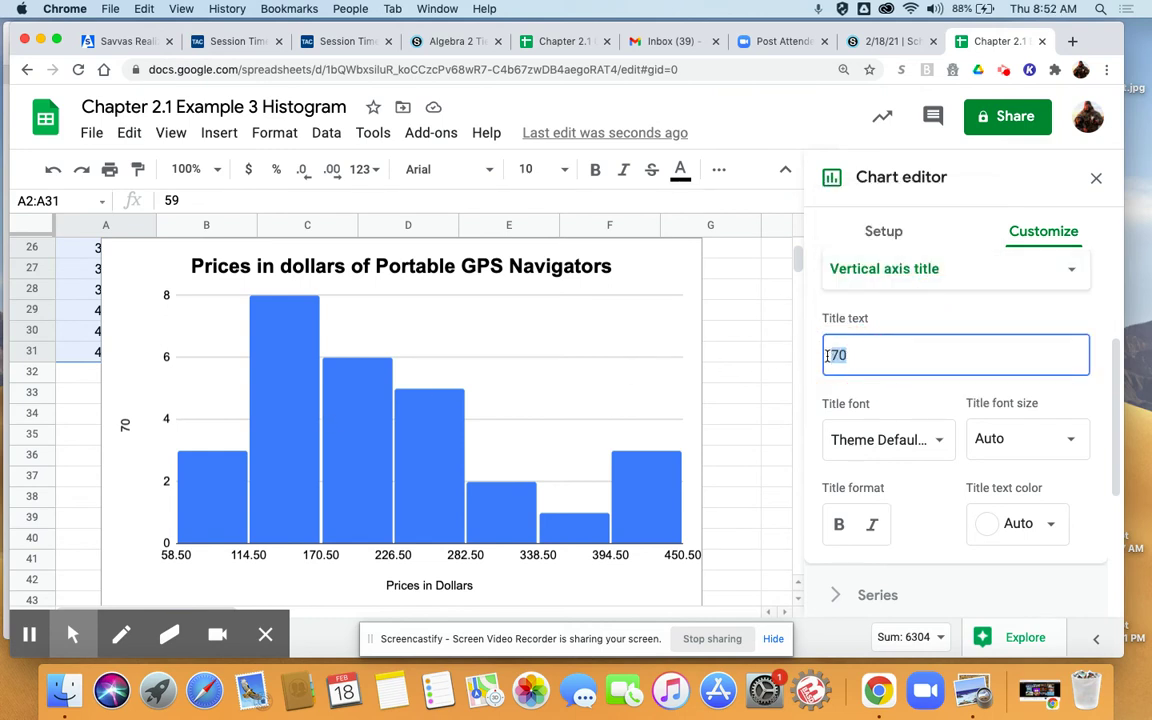
pyautogui.write('Frequency')
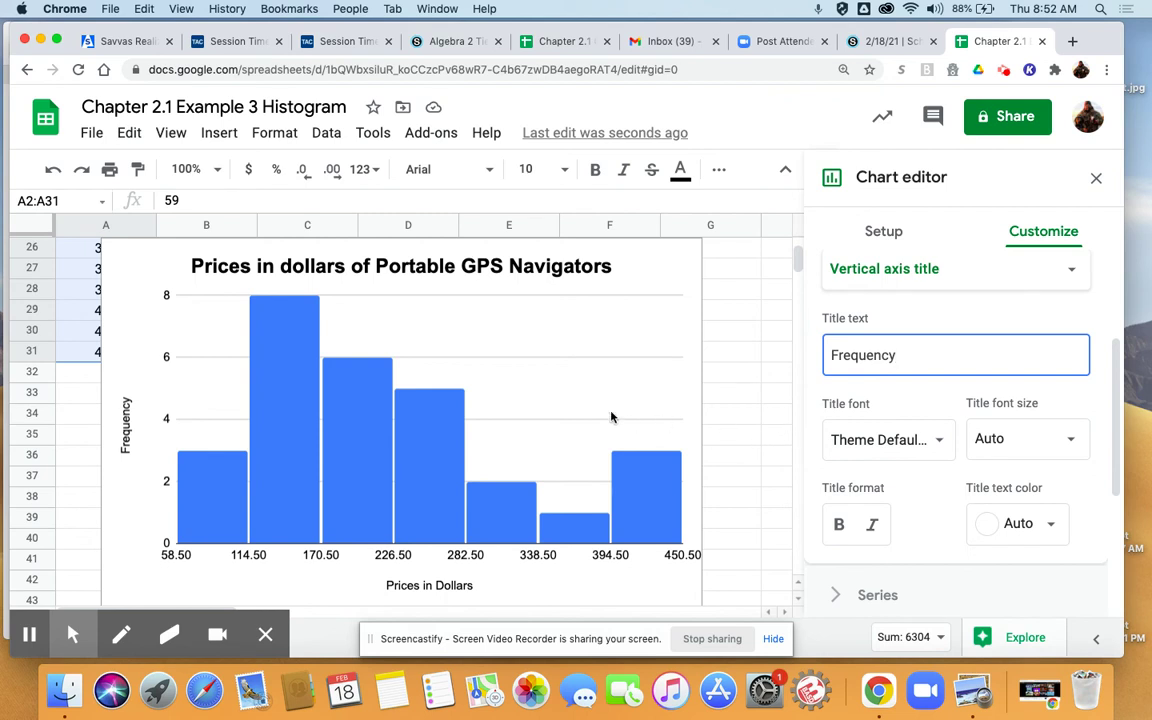
# Recolor the histogram's bar series, trying a medium green and settling on a dark green.
pyautogui.click(447, 421)
pyautogui.click(449, 420)
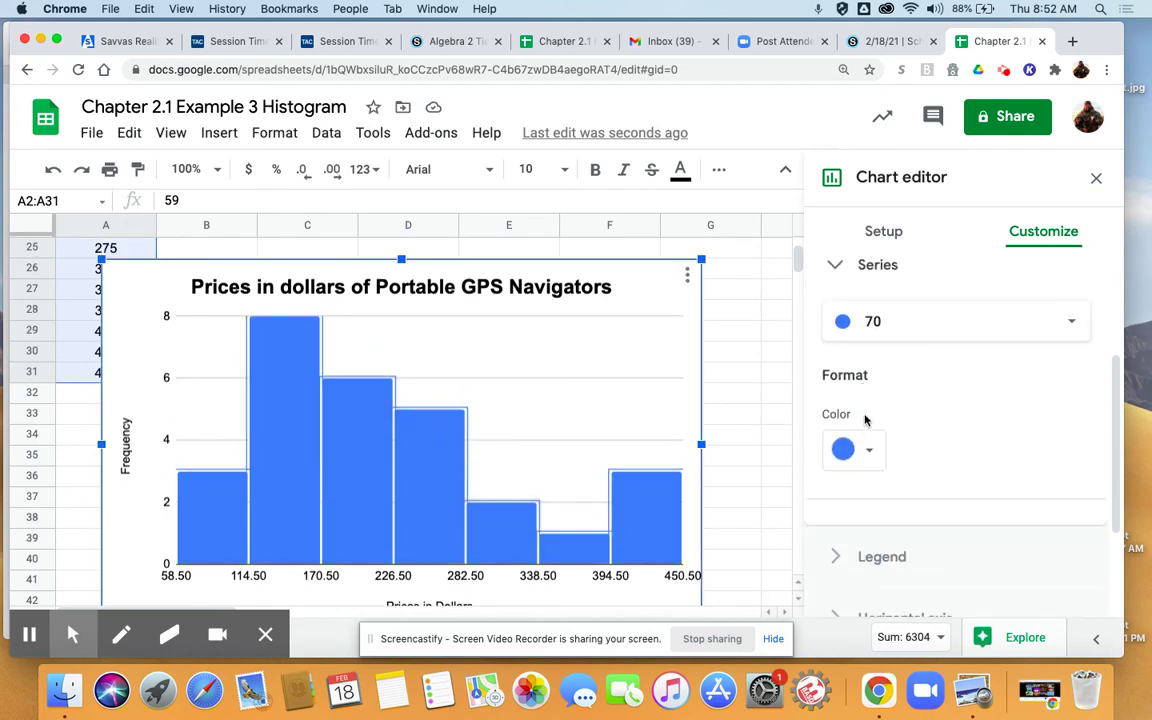
pyautogui.click(859, 455)
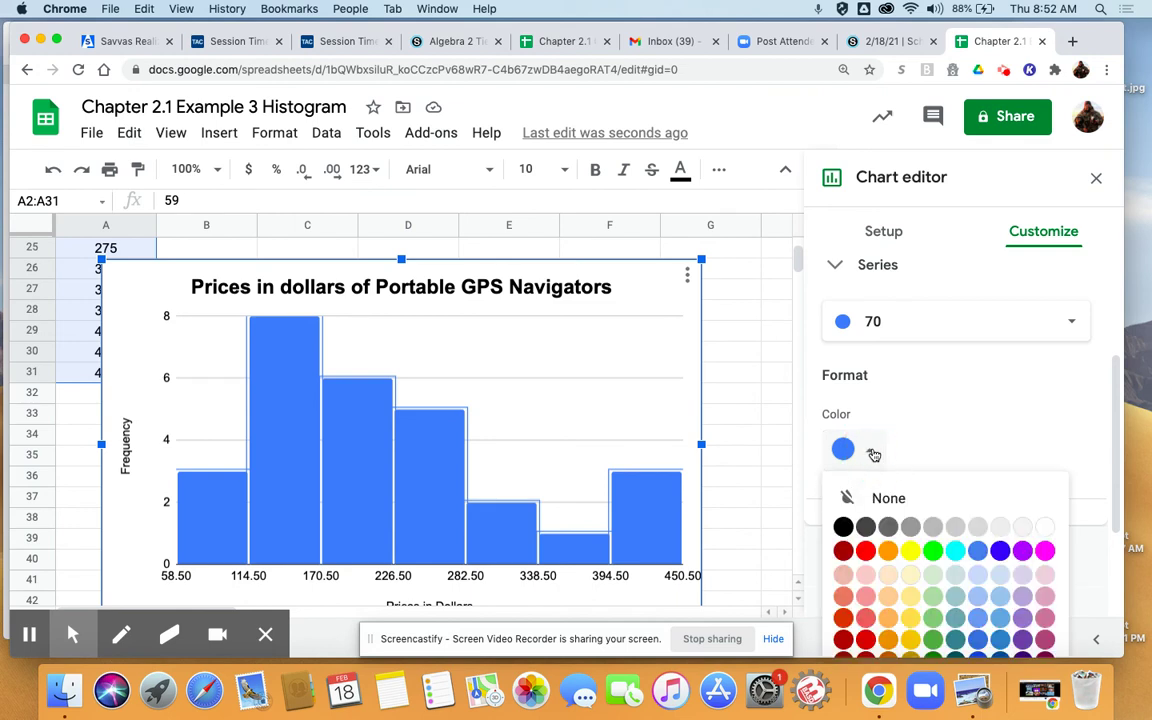
pyautogui.click(933, 640)
pyautogui.click(870, 452)
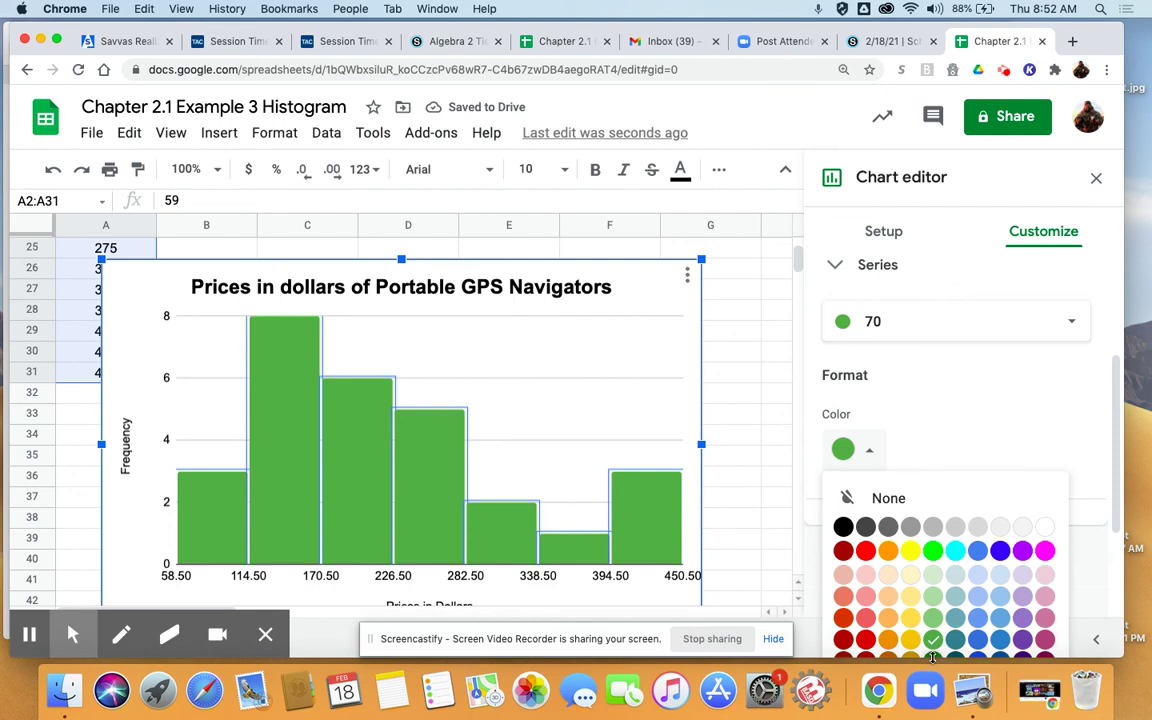
pyautogui.scroll(-2, 1040, 460)
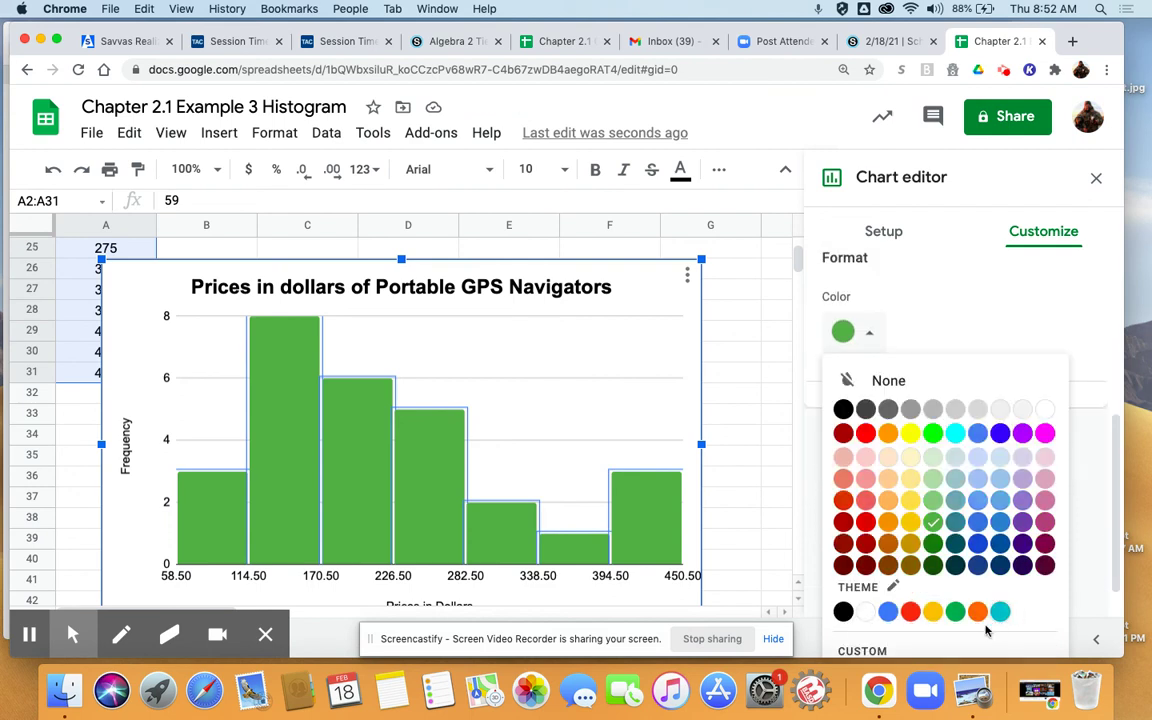
pyautogui.click(932, 548)
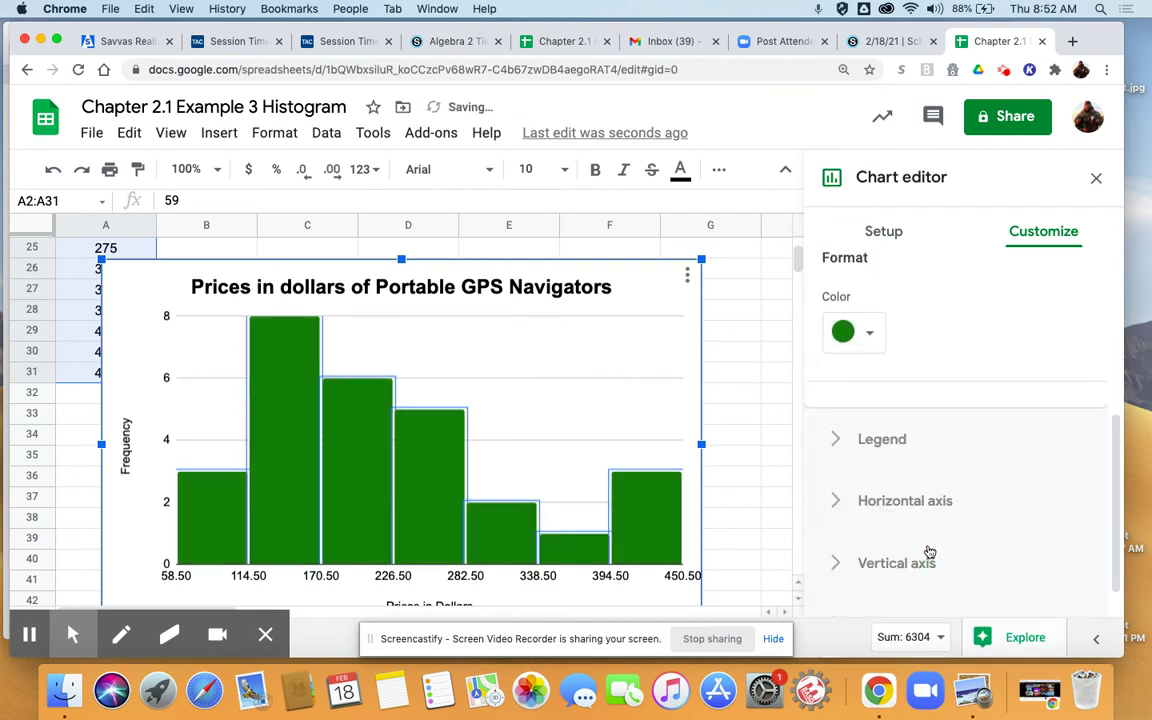
# Examine the vertical axis gridline and tick settings of the histogram, and collapse them without making changes.
pyautogui.click(589, 376)
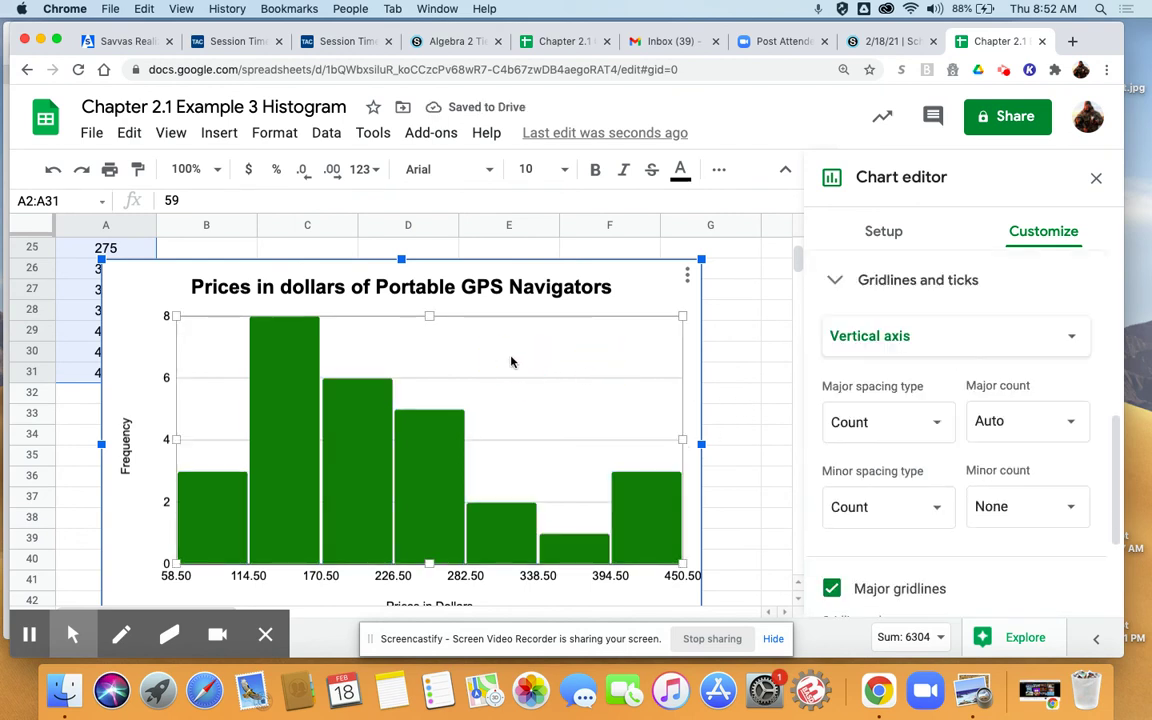
pyautogui.scroll(-1, 955, 475)
pyautogui.scroll(-3, 963, 482)
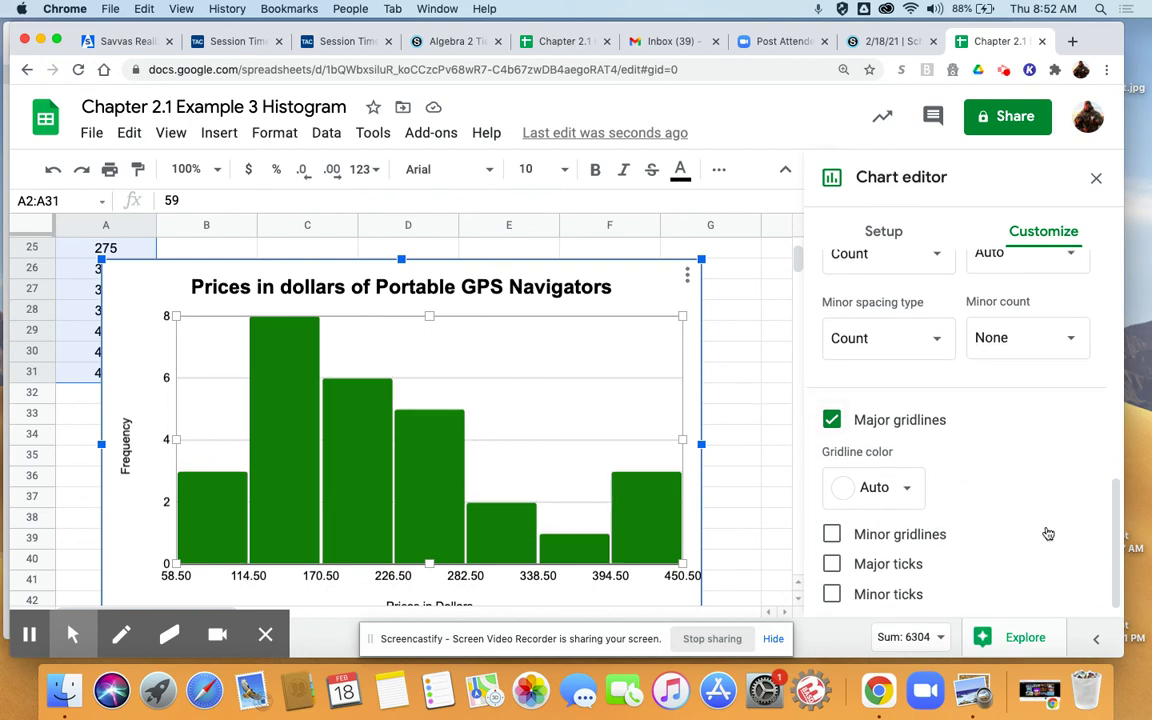
pyautogui.scroll(-1, 1059, 537)
pyautogui.scroll(2, 1062, 538)
pyautogui.scroll(2, 1062, 538)
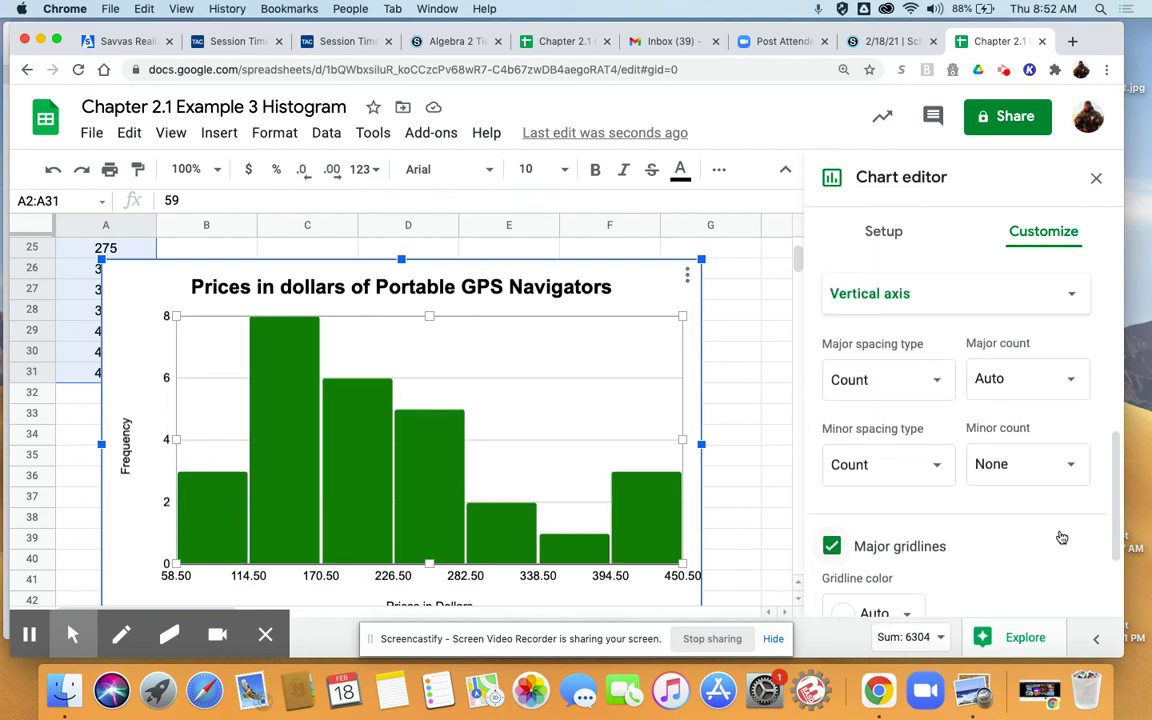
pyautogui.scroll(5, 1003, 419)
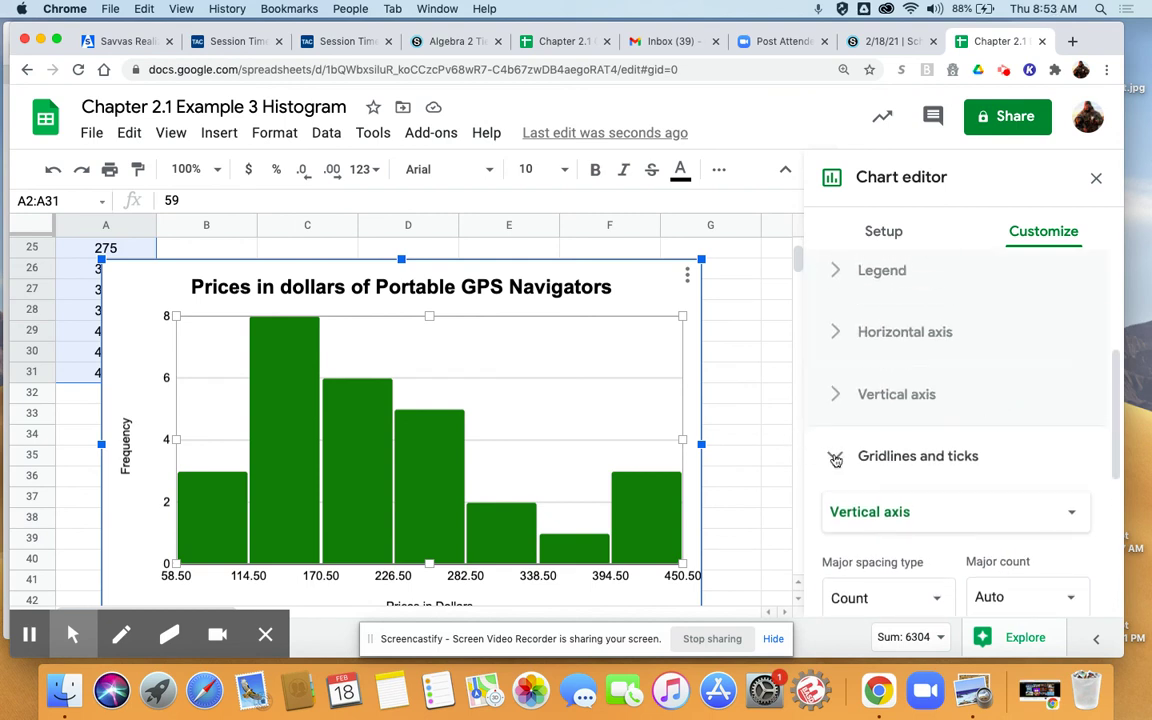
pyautogui.click(835, 458)
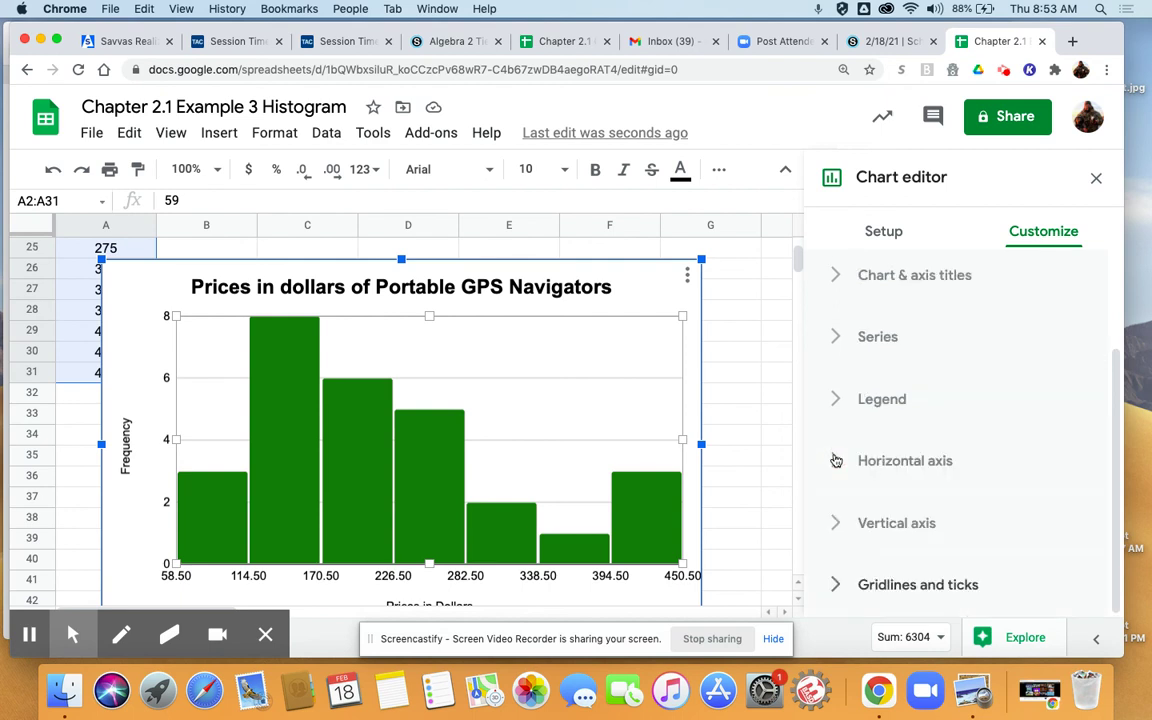